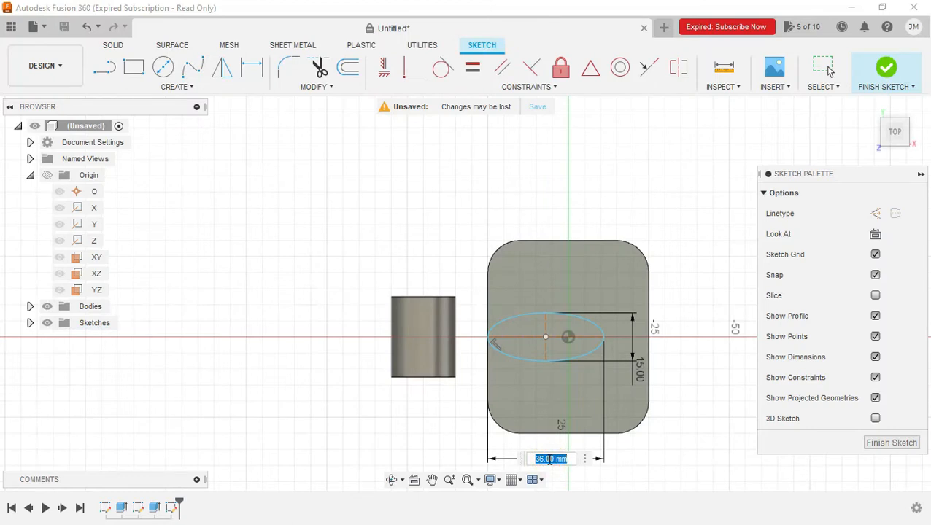
# Set the length of the ellipse's major axis to 45 mm
pyautogui.write('45')
pyautogui.press('Return')
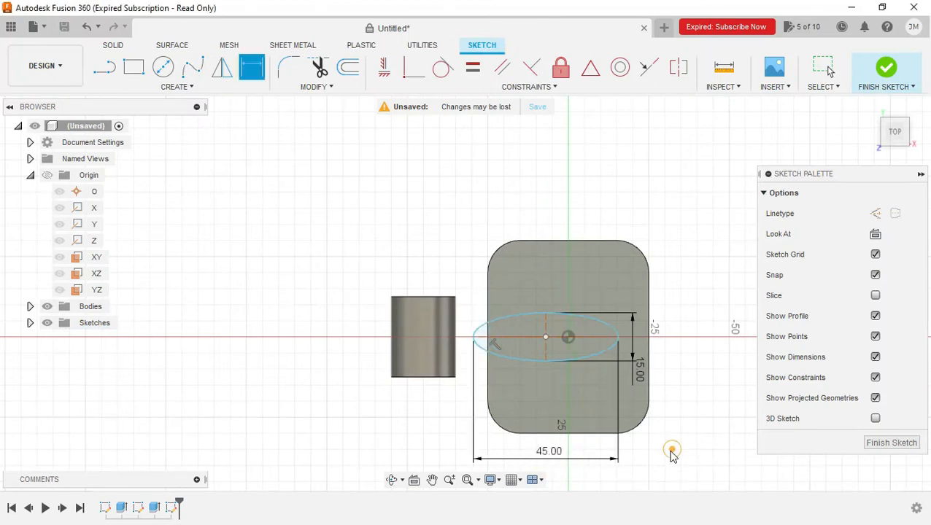
pyautogui.press('Escape')
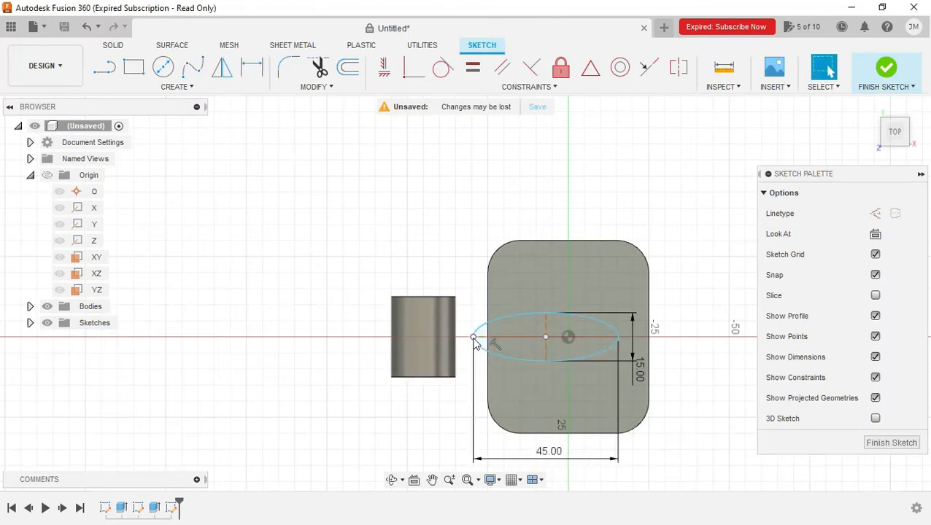
# Make the ellipse's endpoint nearest the cylinder coincident with the plate's straight edge on that side, and finish the sketch
pyautogui.click(473, 337)
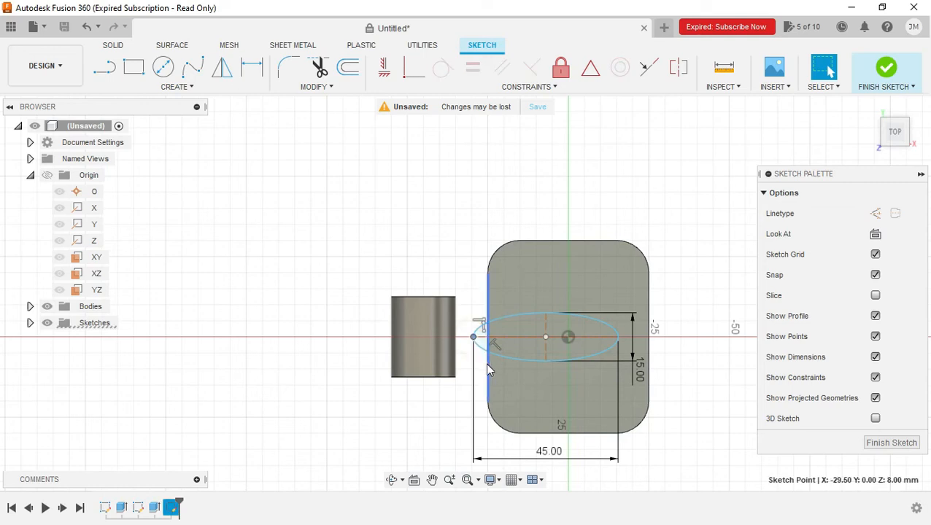
pyautogui.scroll(5, 487, 369)
pyautogui.keyDown('ctrl'); pyautogui.click(488, 364); pyautogui.keyUp('ctrl')
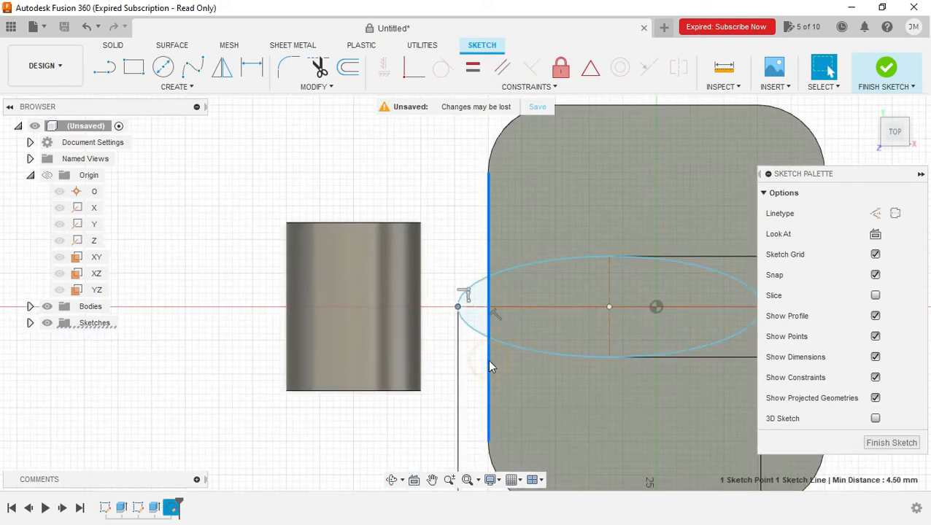
pyautogui.click(415, 81)
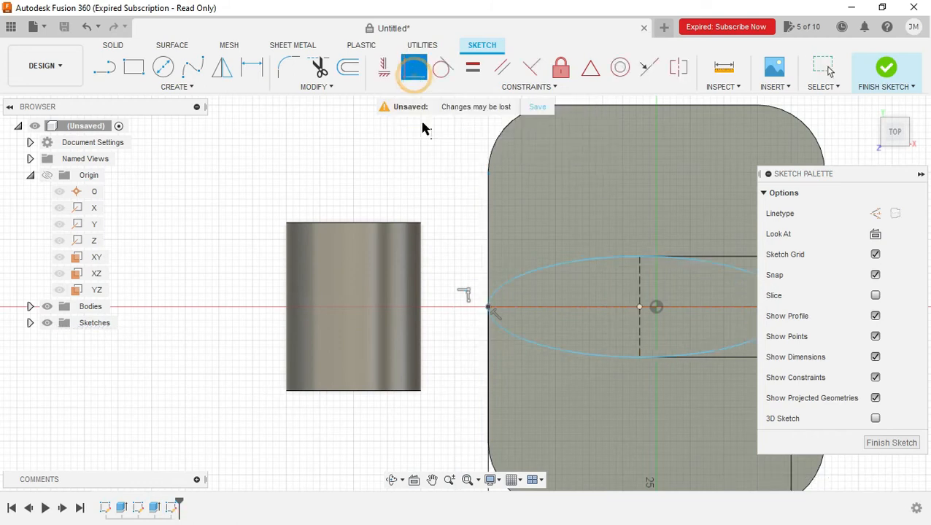
pyautogui.click(450, 203)
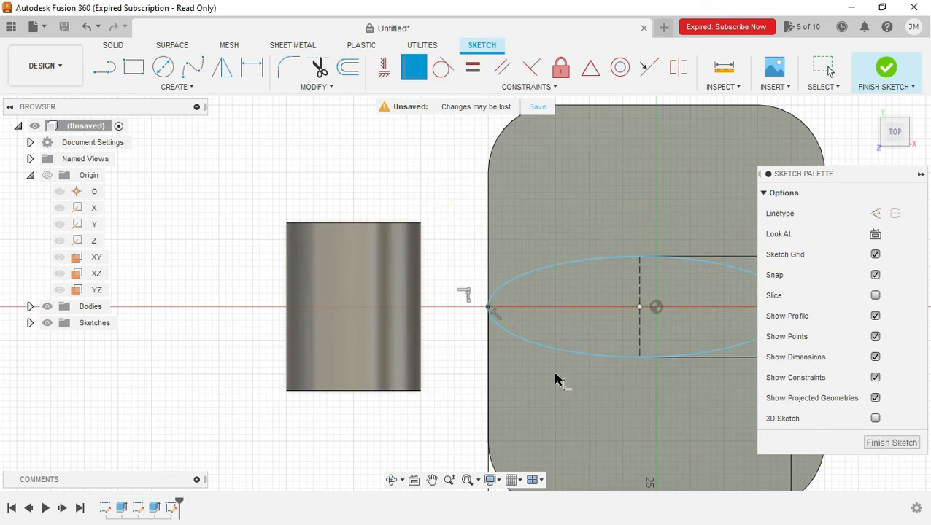
pyautogui.scroll(-5, 473, 357)
pyautogui.click(875, 447)
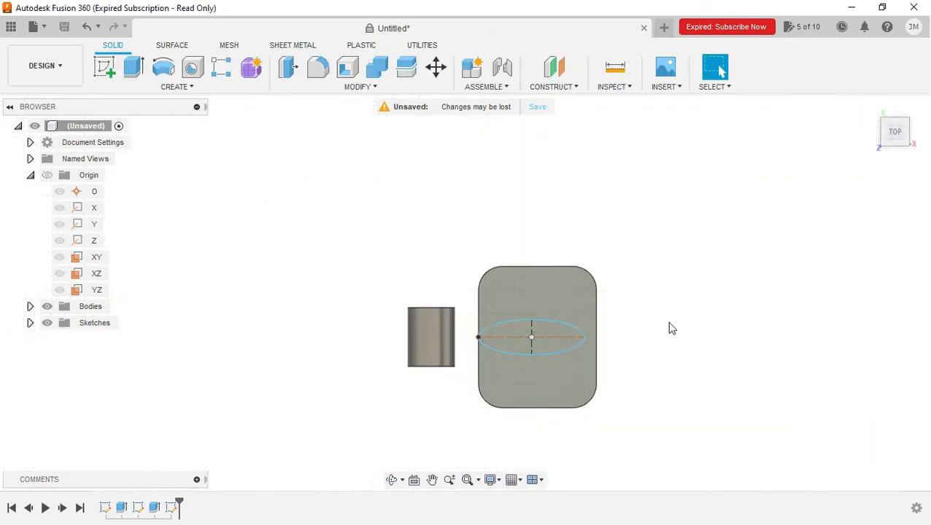
# Create a new sketch on the XZ origin plane
pyautogui.click(894, 129)
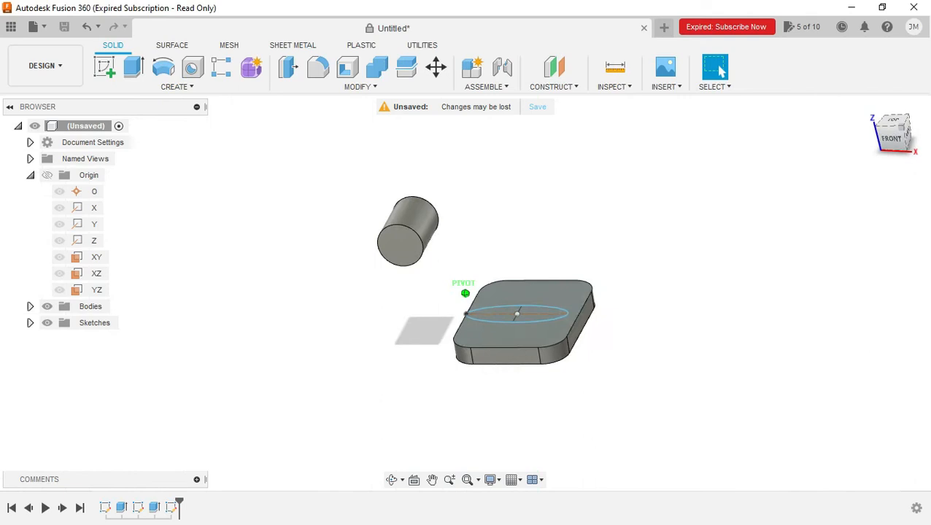
pyautogui.click(95, 274)
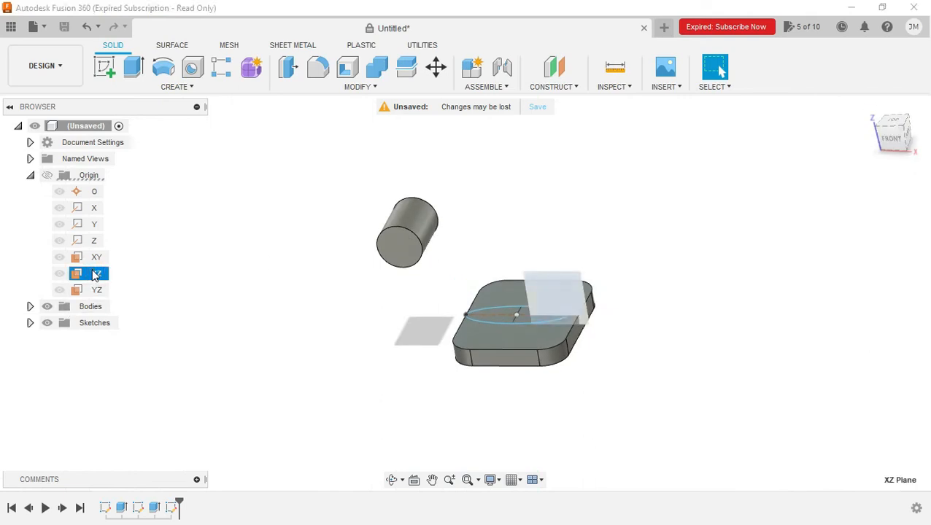
pyautogui.rightClick(94, 273)
pyautogui.click(121, 299)
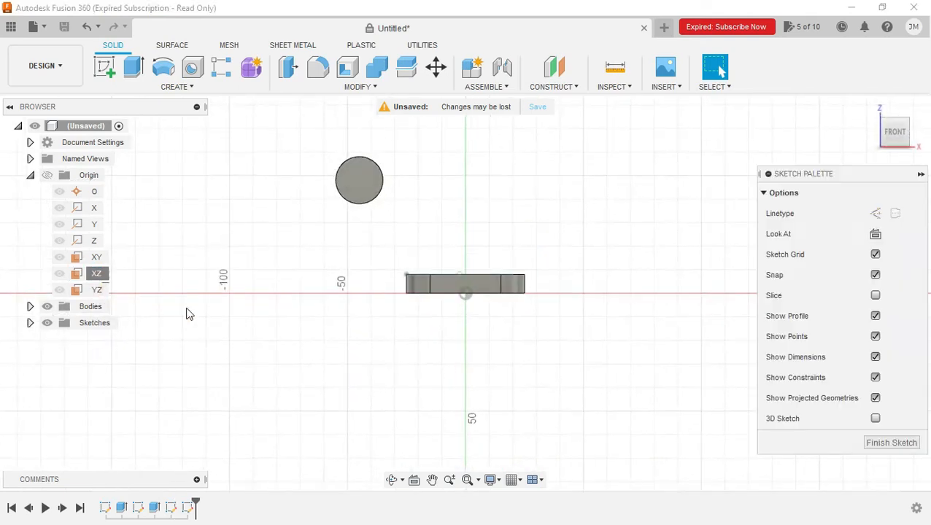
# Sketch a 3-point arc of about 36.5 mm radius from the cylinder's lowest point to the plate's near upper corner, bulging toward the plate
pyautogui.click(183, 87)
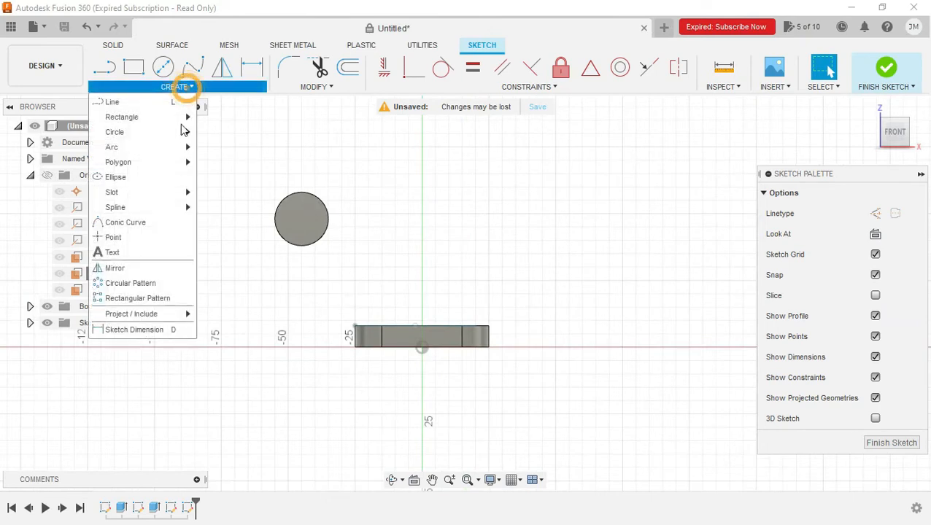
pyautogui.moveTo(161, 155)
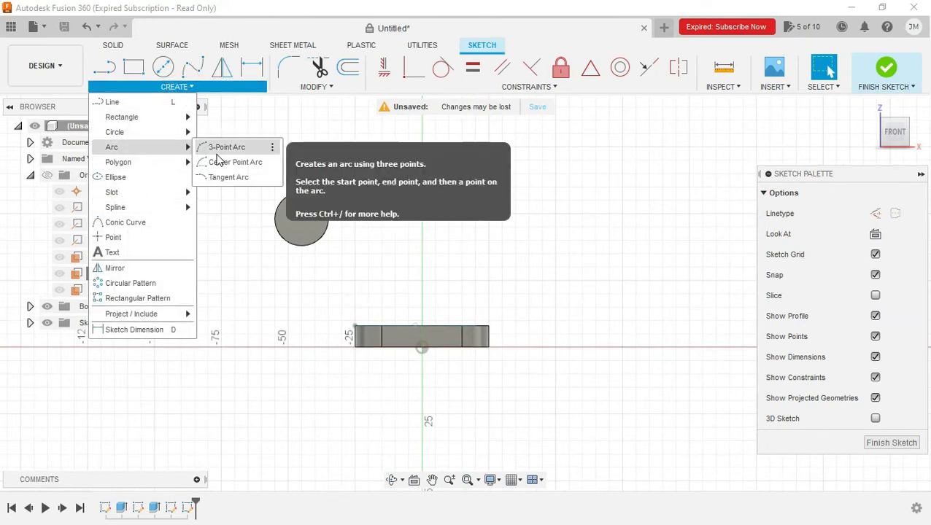
pyautogui.click(219, 148)
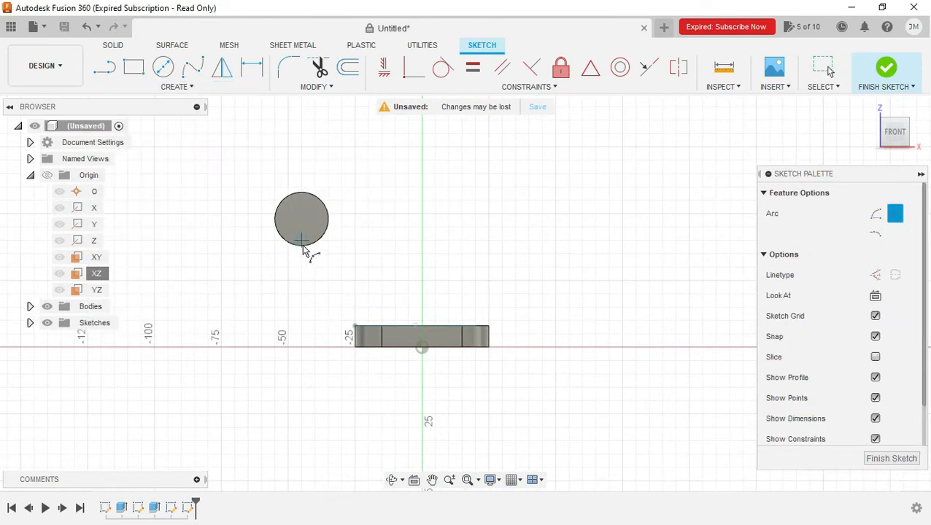
pyautogui.scroll(4, 305, 250)
pyautogui.click(358, 243)
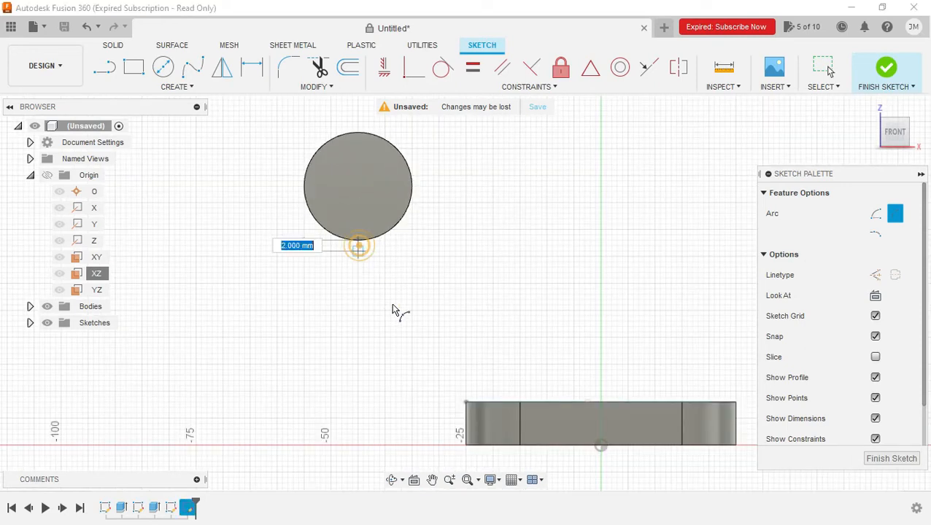
pyautogui.click(465, 401)
pyautogui.click(439, 318)
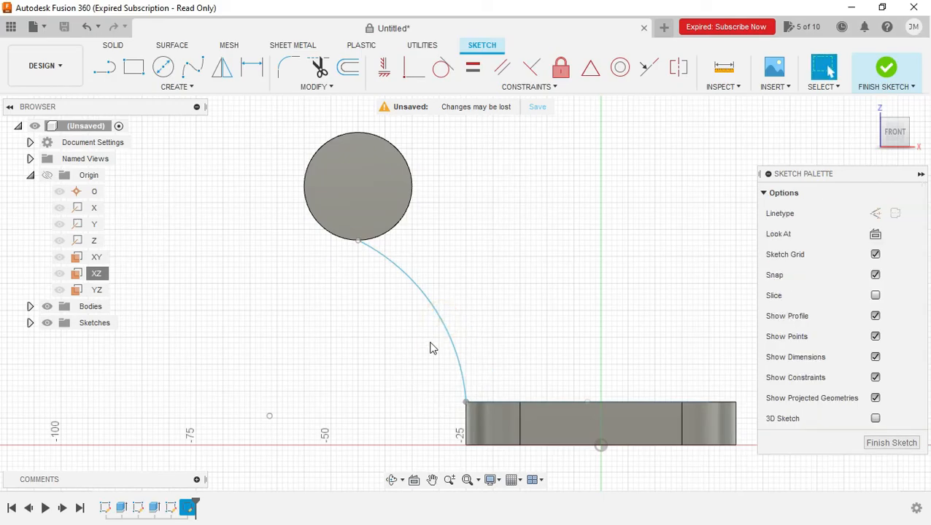
# Dimension the arc's radius as 32.5 mm, checking the value against the reference drawing
pyautogui.hotkey('alt', 'Tab')
pyautogui.hotkey('alt', 'Tab')
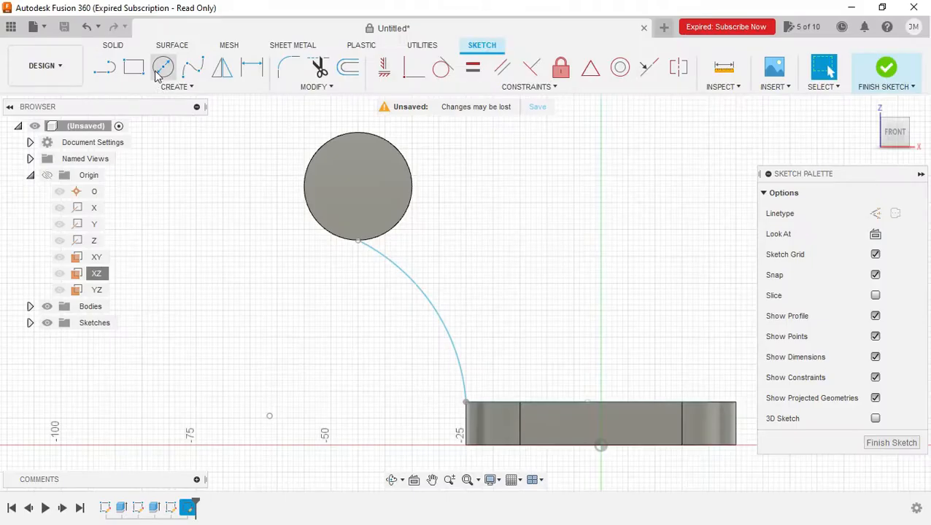
pyautogui.click(252, 67)
pyautogui.click(444, 326)
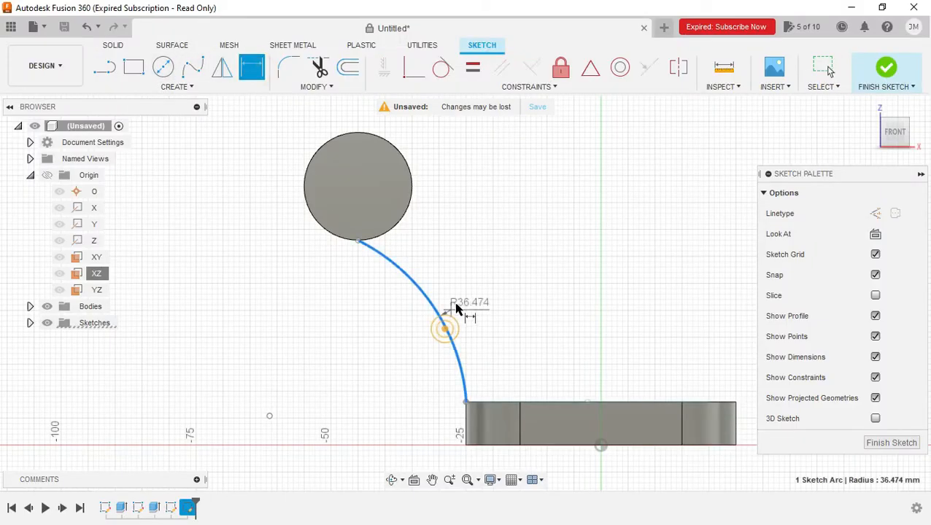
pyautogui.click(456, 304)
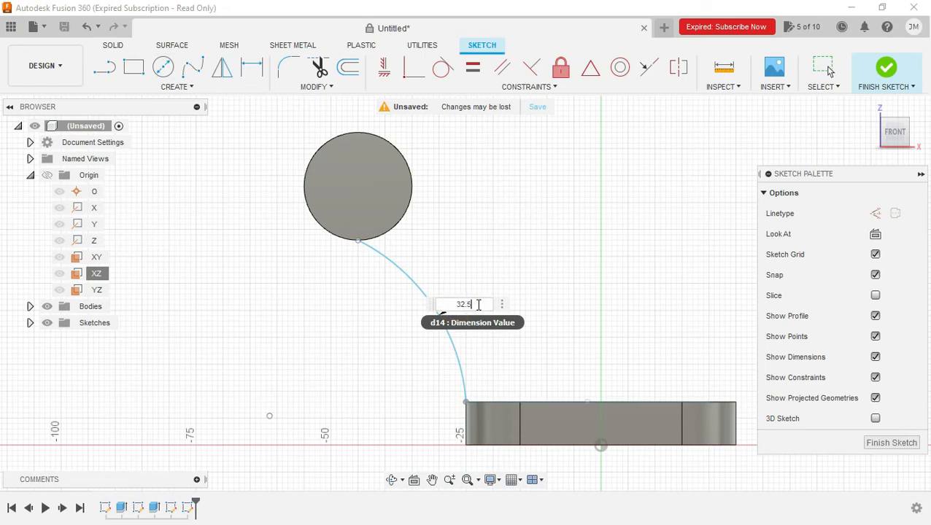
pyautogui.press('Return')
pyautogui.hotkey('alt', 'Tab')
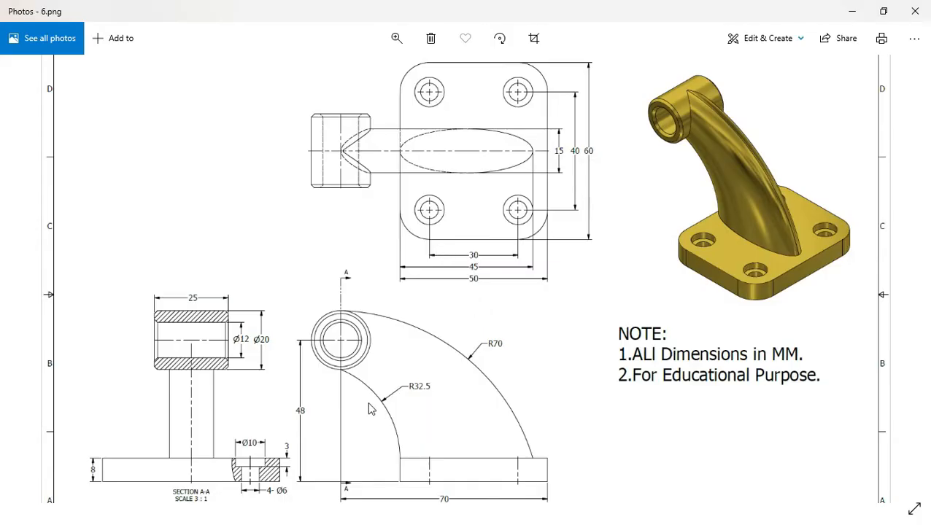
pyautogui.hotkey('alt', 'Tab')
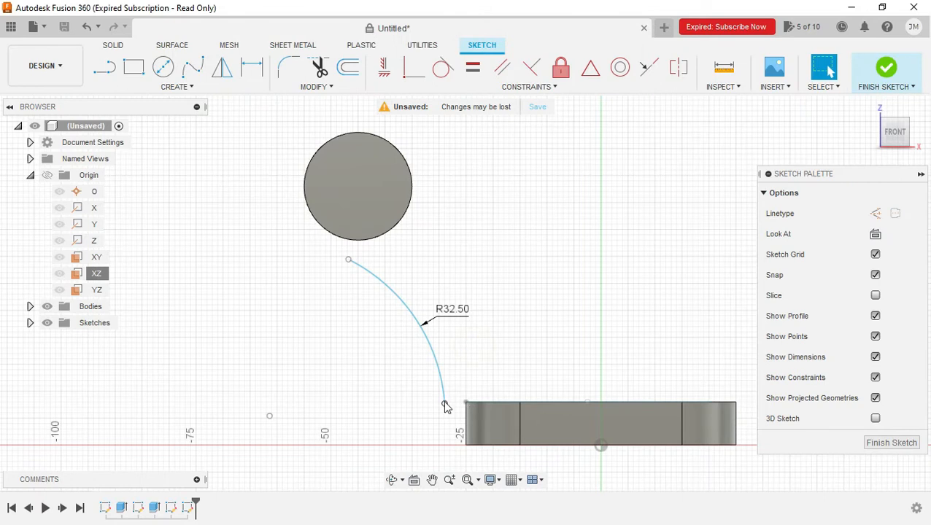
# Make the arc's lower endpoint coincident with the ellipse's endpoint on the plate edge
pyautogui.click(445, 401)
pyautogui.moveTo(897, 133); pyautogui.dragTo(860, 165)
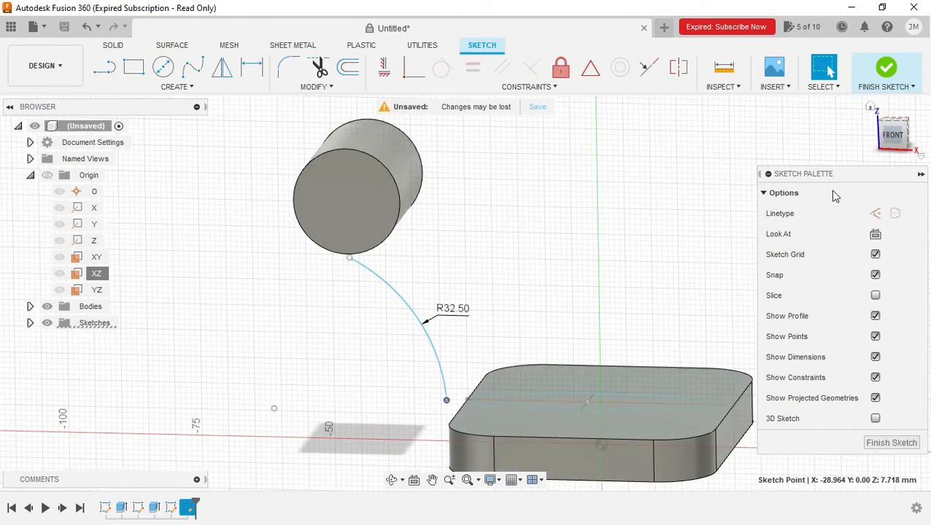
pyautogui.keyDown('ctrl'); pyautogui.click(467, 401); pyautogui.keyUp('ctrl')
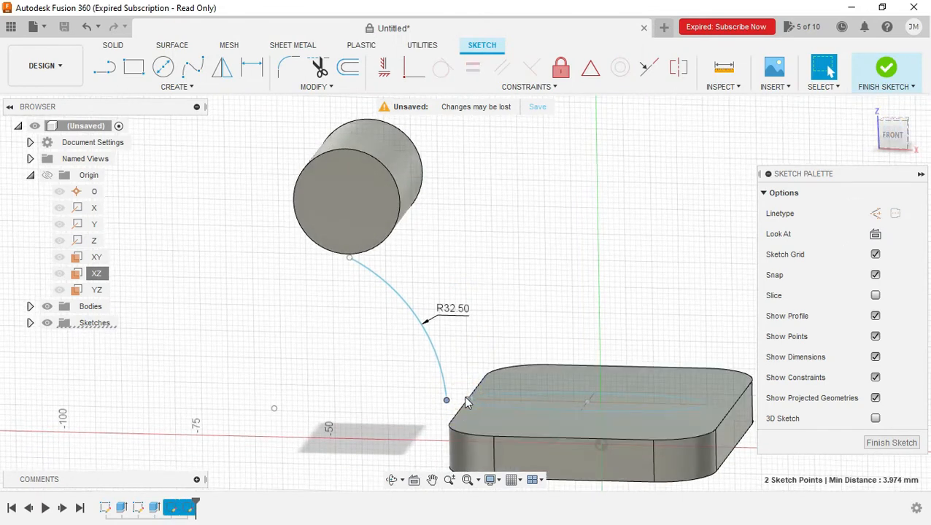
pyautogui.click(414, 68)
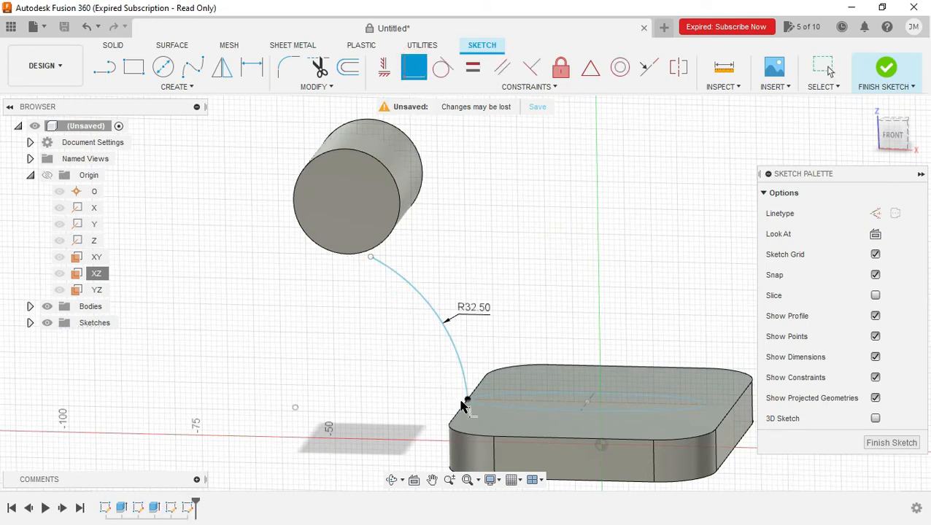
pyautogui.click(371, 258)
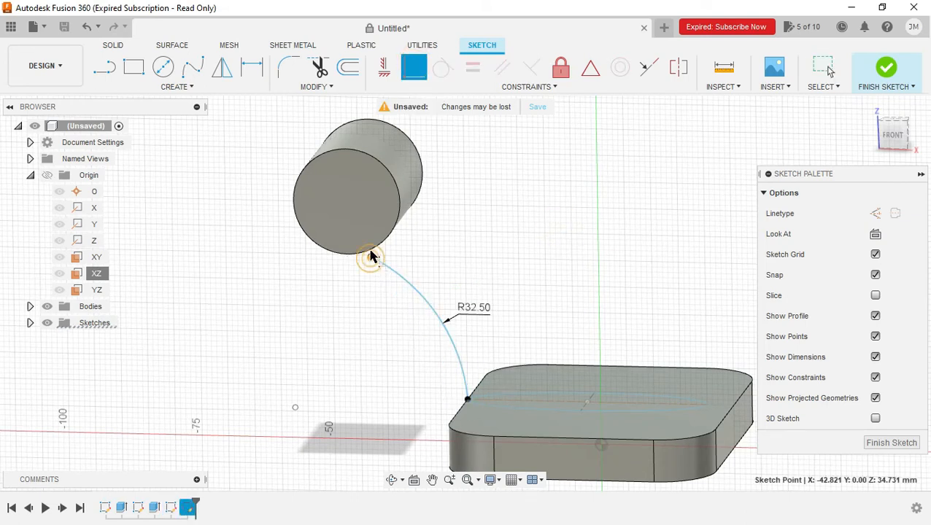
pyautogui.click(896, 135)
pyautogui.click(445, 255)
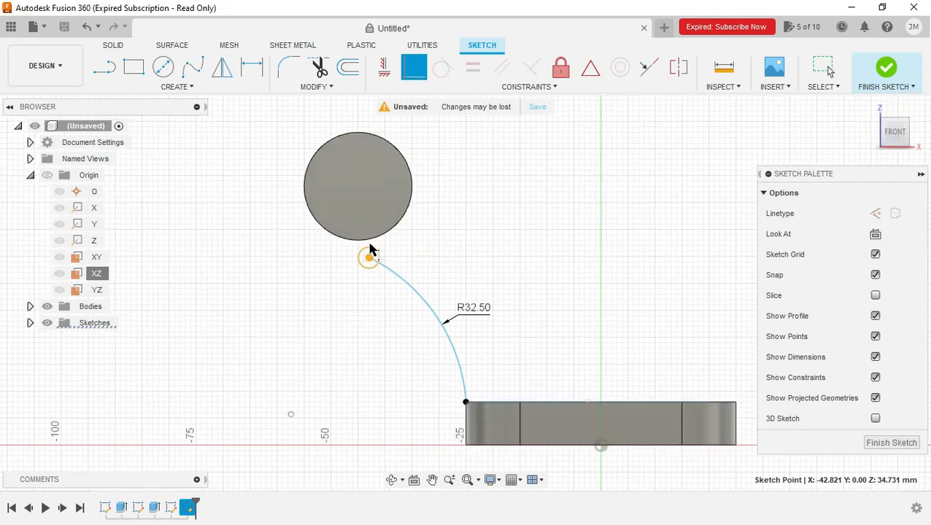
pyautogui.click(356, 289)
pyautogui.press('Escape')
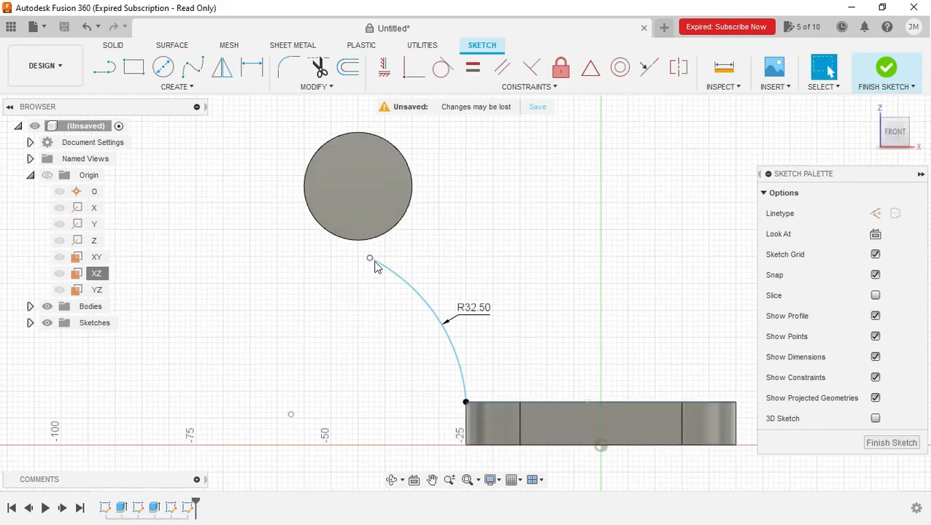
# Make the arc's upper endpoint coincident with the cylinder's circular edge
pyautogui.moveTo(369, 260)
pyautogui.mouseDown()
pyautogui.moveTo(381, 257)
pyautogui.moveTo(355, 244)
pyautogui.mouseUp()
pyautogui.click(413, 67)
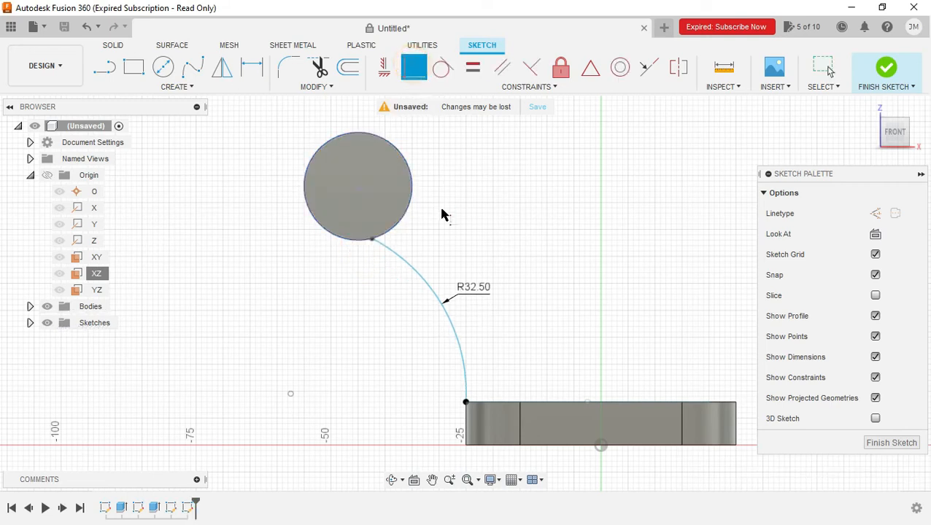
pyautogui.click(357, 252)
pyautogui.press('Escape')
# Align the arc's upper endpoint vertically with the centre of the cylinder's circle
pyautogui.click(359, 192)
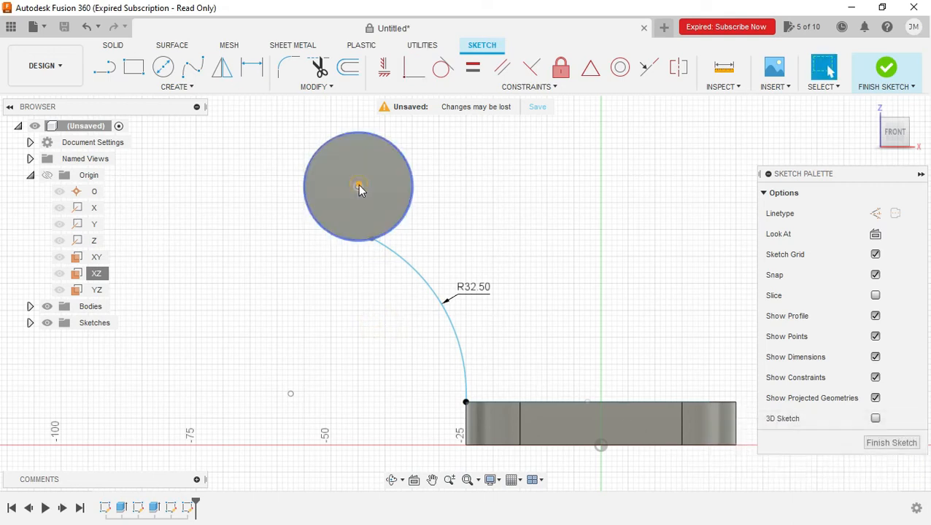
pyautogui.click(372, 243)
pyautogui.click(384, 69)
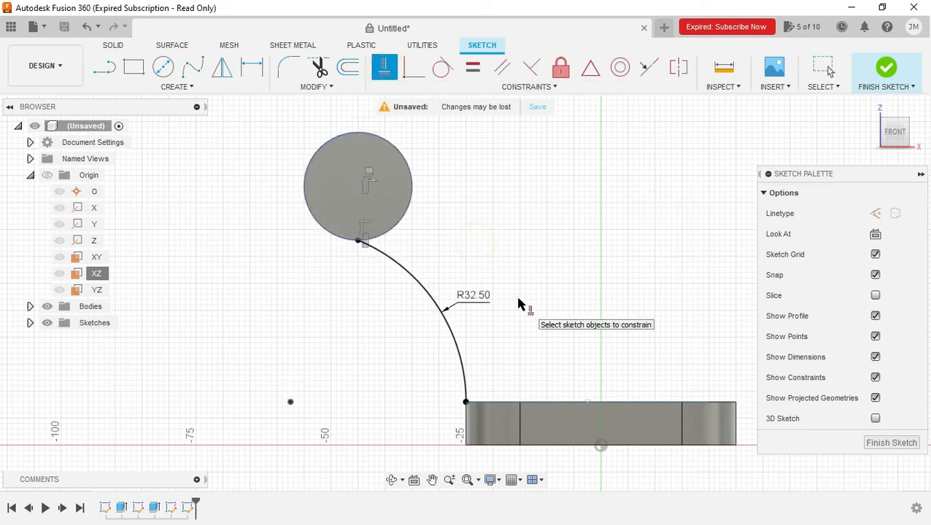
pyautogui.press('Escape')
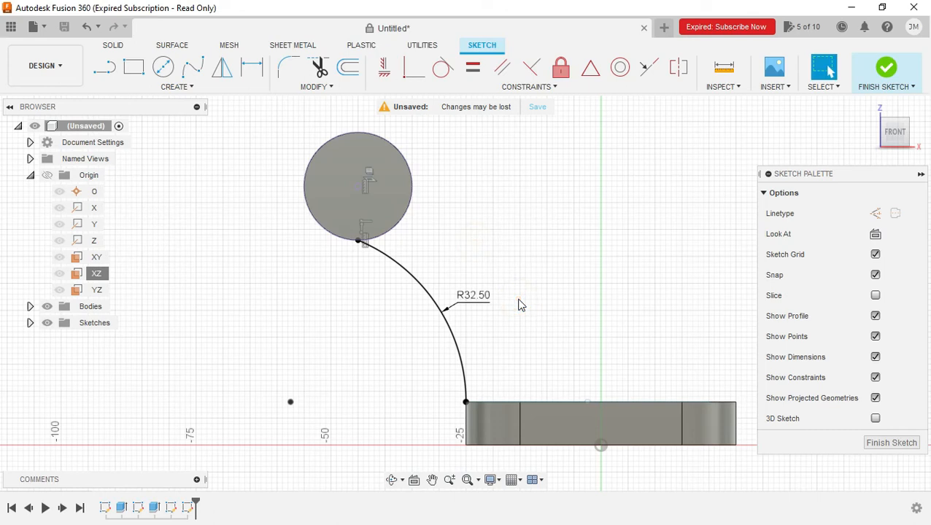
# Sketch an outer 3-point arc from the top of the cylinder's circle to just above the plate's top face near its far end
pyautogui.click(186, 87)
pyautogui.click(154, 146)
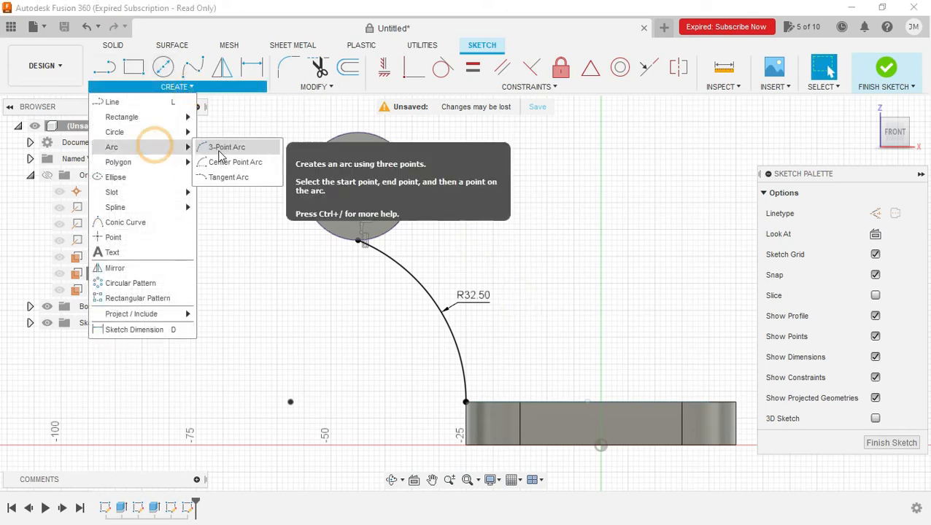
pyautogui.click(219, 151)
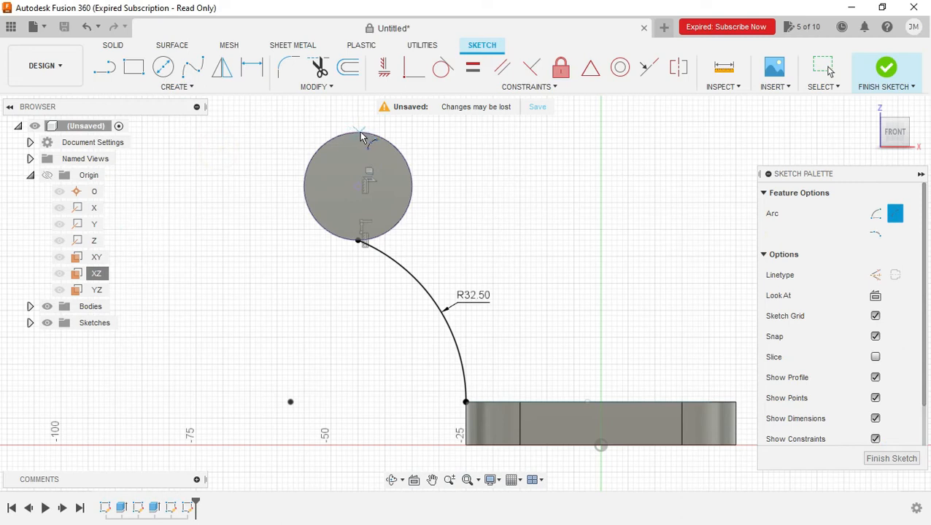
pyautogui.click(359, 135)
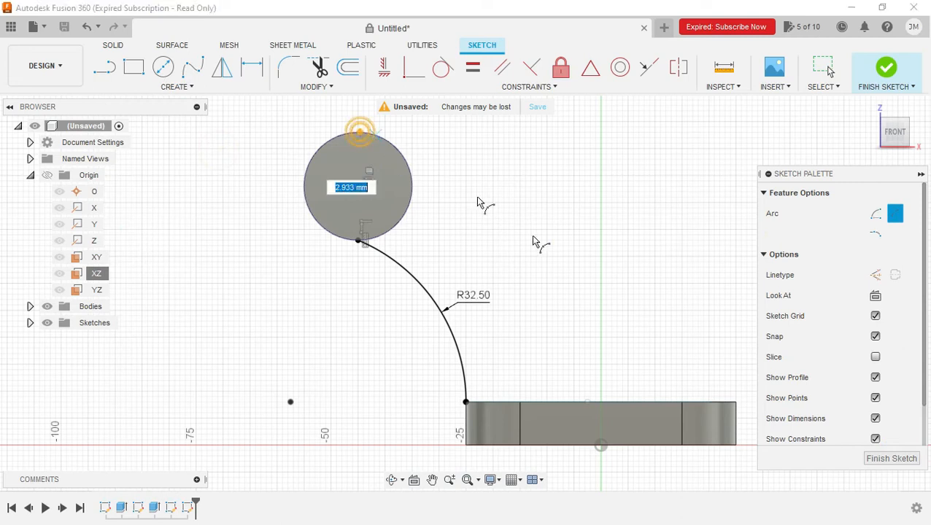
pyautogui.click(690, 397)
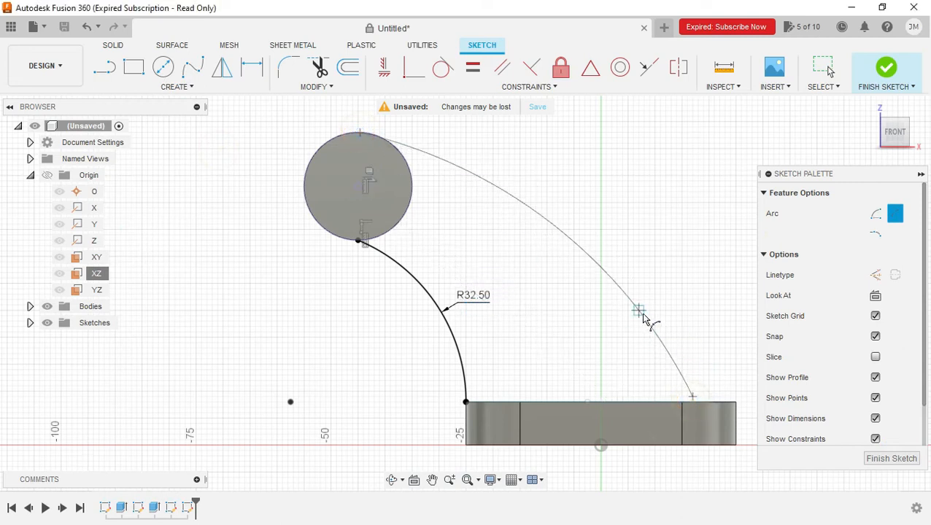
pyautogui.click(644, 319)
pyautogui.press('Escape')
# Align the outer arc's upper endpoint vertically with the centre of the cylinder's circle
pyautogui.click(360, 133)
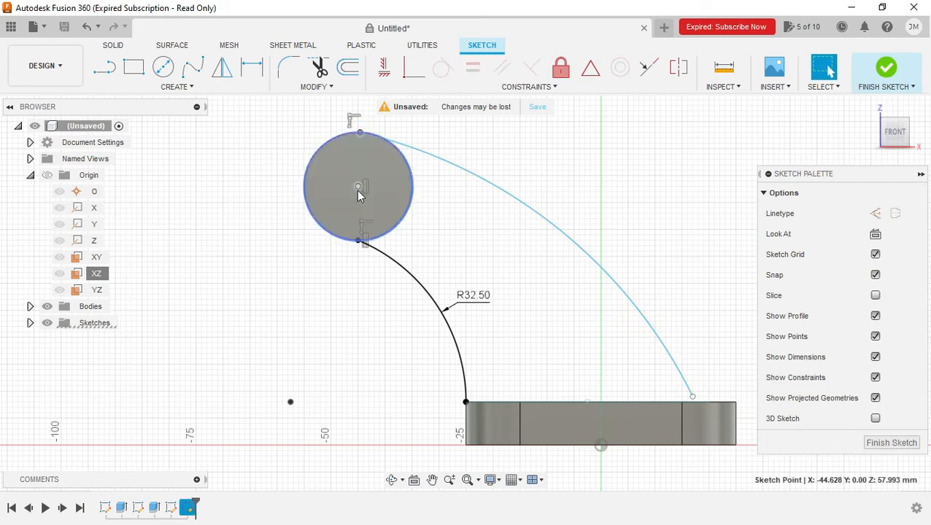
pyautogui.click(359, 188)
pyautogui.click(385, 68)
pyautogui.click(516, 156)
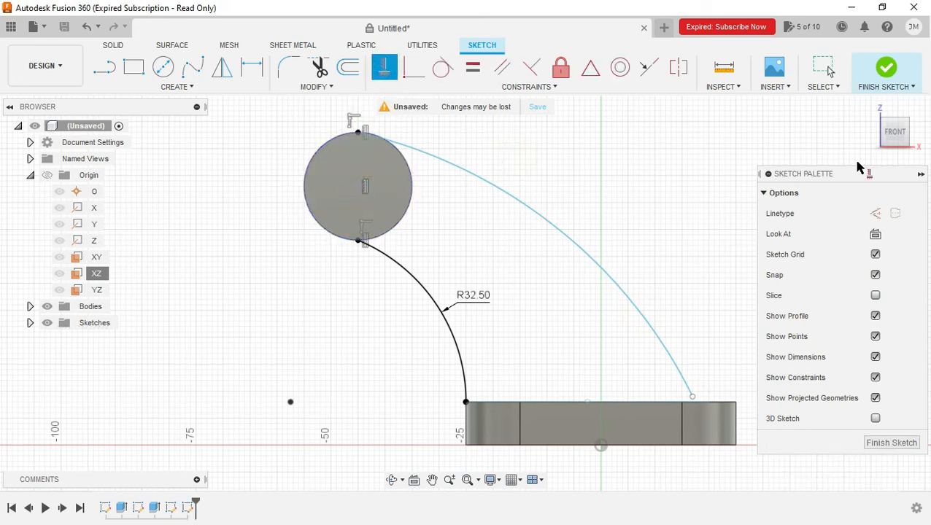
pyautogui.moveTo(893, 131); pyautogui.dragTo(881, 148)
pyautogui.press('Escape')
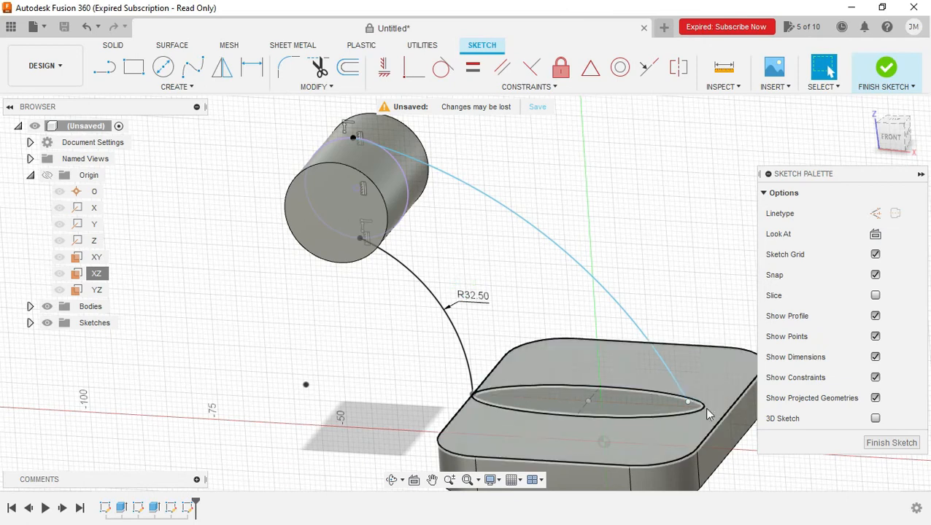
# Make the outer arc's lower endpoint coincident with the ellipse's far endpoint on the plate's top face
pyautogui.click(687, 401)
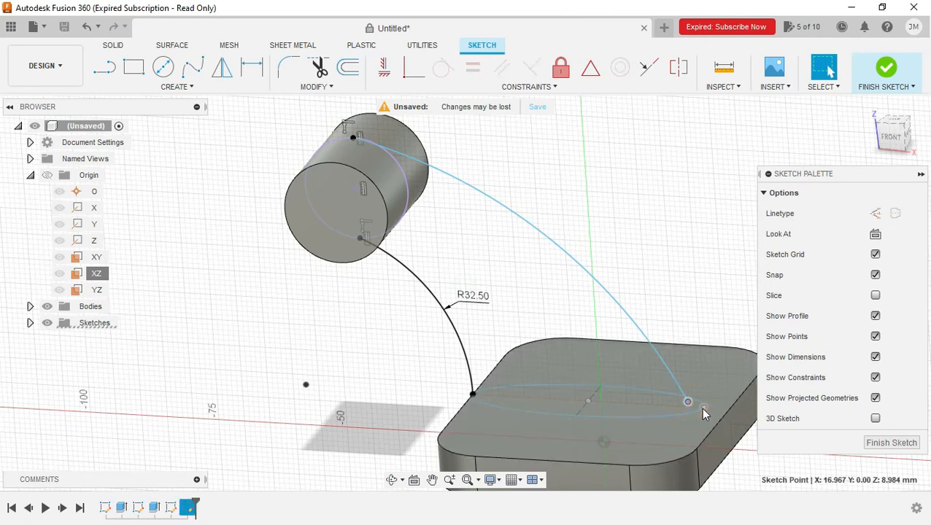
pyautogui.keyDown('shift'); pyautogui.click(702, 408); pyautogui.keyUp('shift')
pyautogui.click(410, 72)
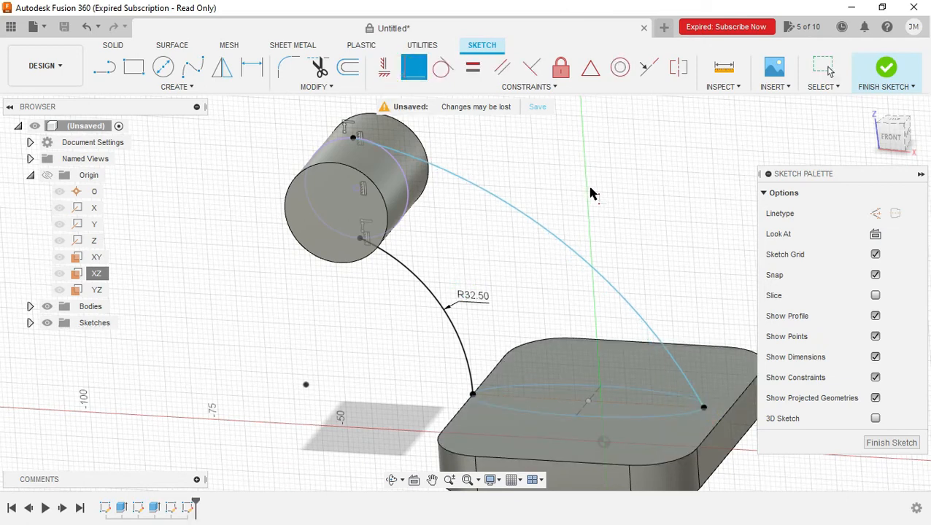
# Dimension the outer arc's radius as 70 mm, as given in the reference drawing, and finish the sketch
pyautogui.hotkey('alt', 'Tab')
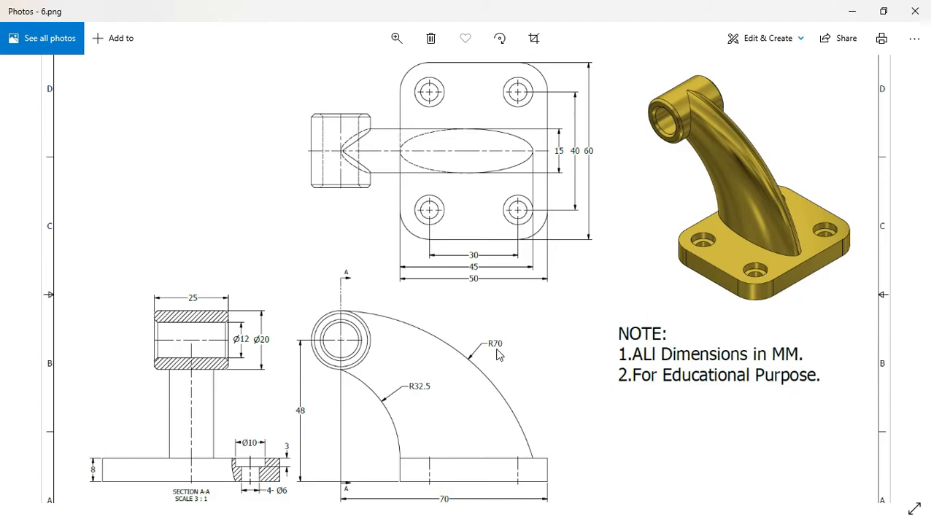
pyautogui.hotkey('alt', 'Tab')
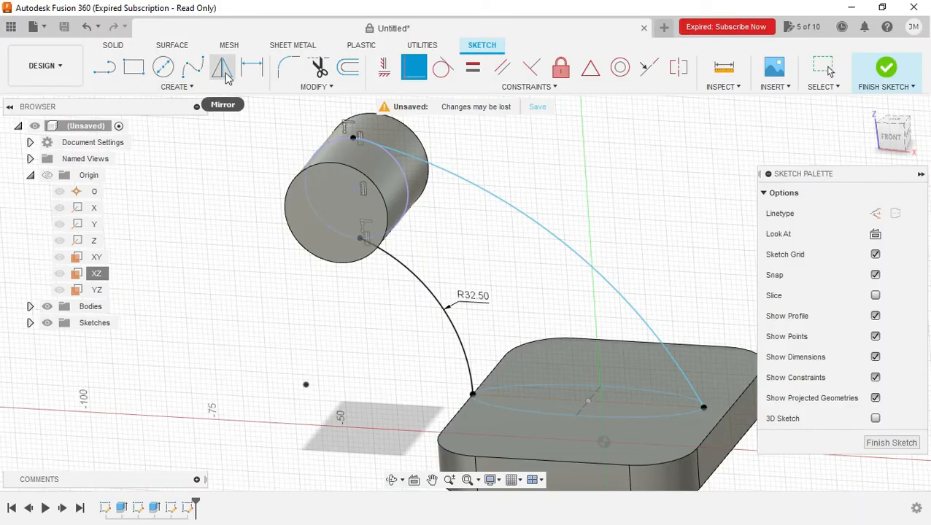
pyautogui.click(253, 67)
pyautogui.click(536, 225)
pyautogui.click(587, 217)
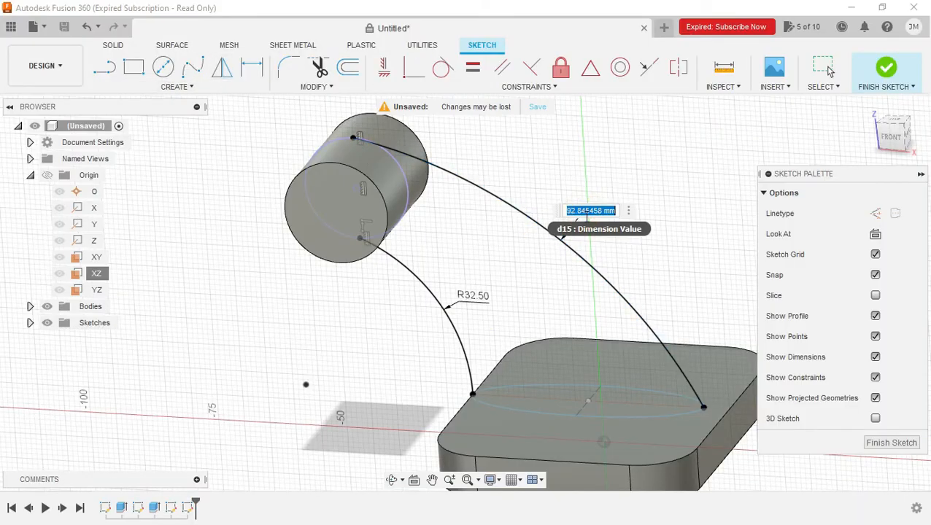
pyautogui.press('Return')
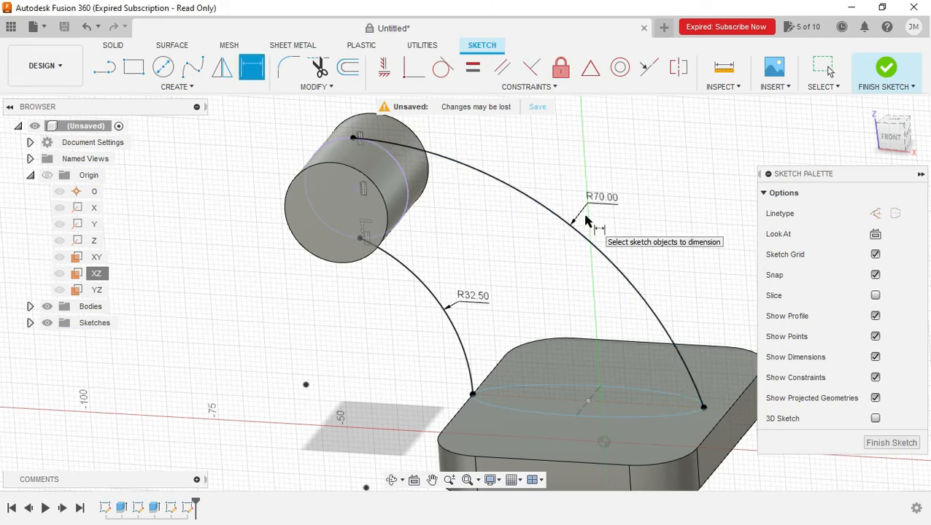
pyautogui.click(897, 140)
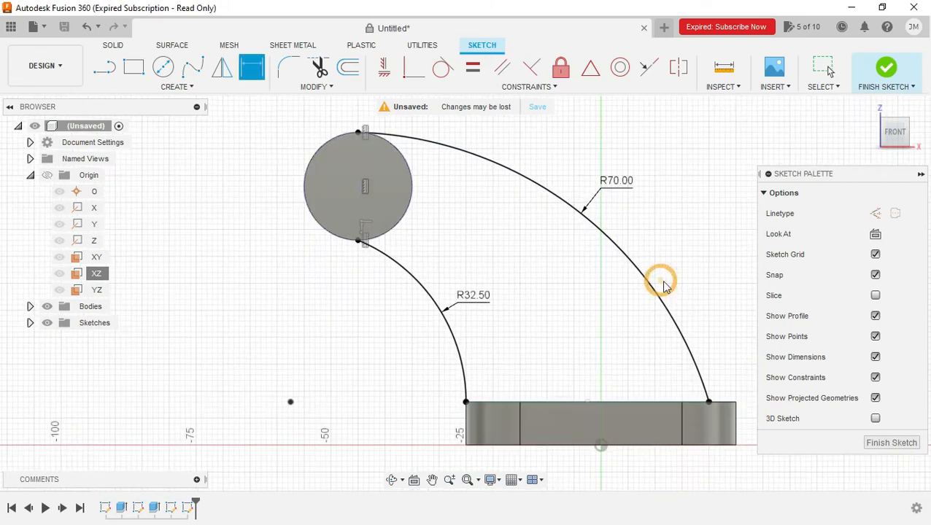
pyautogui.press('Escape')
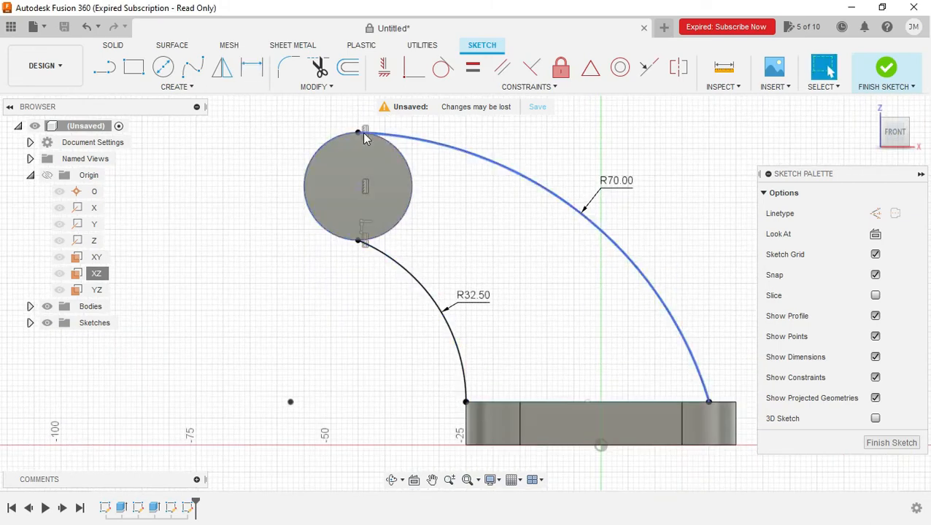
pyautogui.moveTo(895, 142); pyautogui.dragTo(868, 162)
pyautogui.click(874, 443)
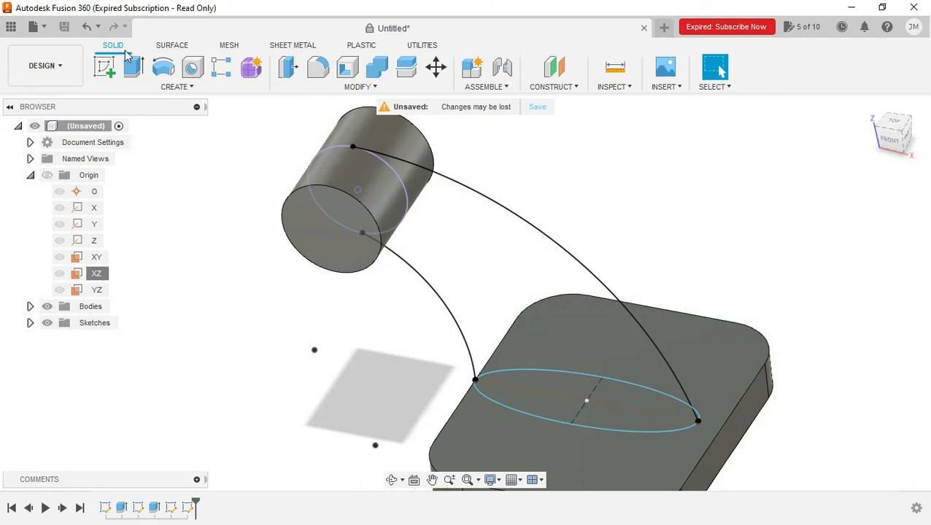
# Set up a Path + Guide Rail sweep with the ellipse as profile, the outer arc as path and the inner arc as guide rail
pyautogui.click(177, 88)
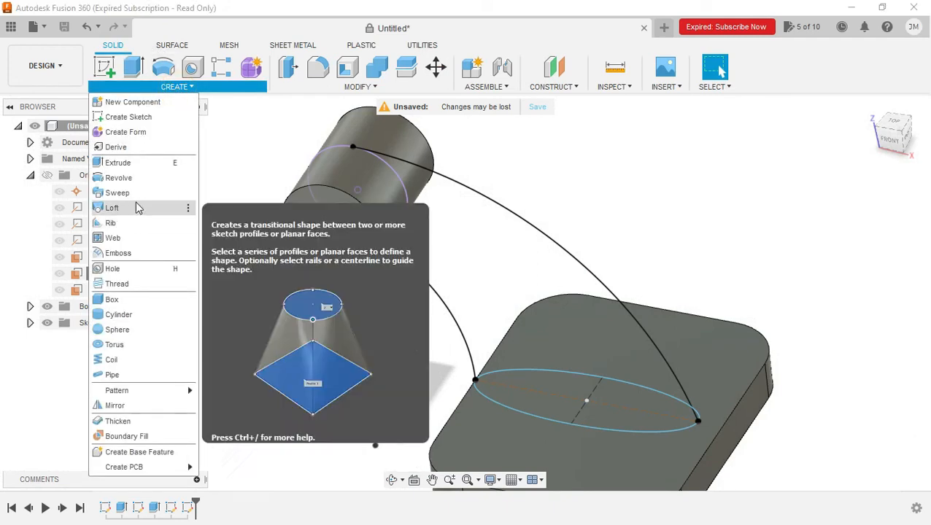
pyautogui.click(136, 194)
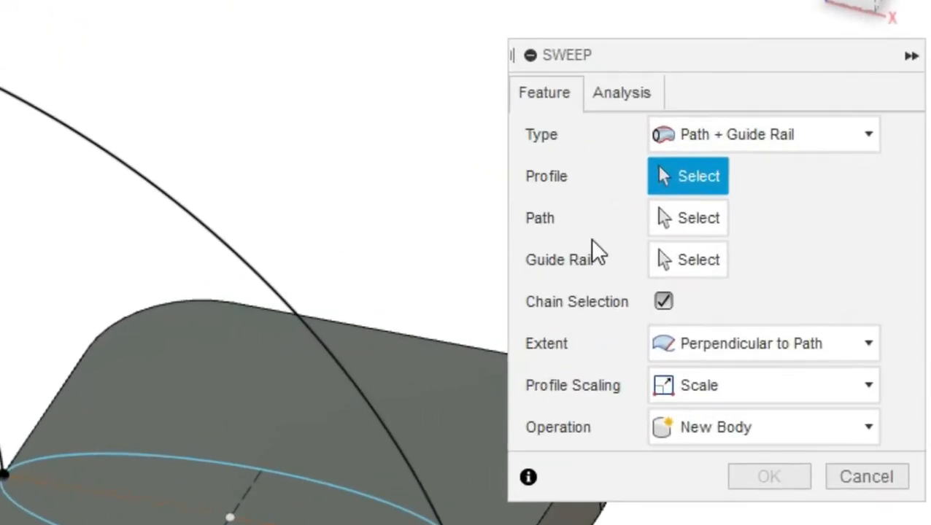
pyautogui.click(759, 132)
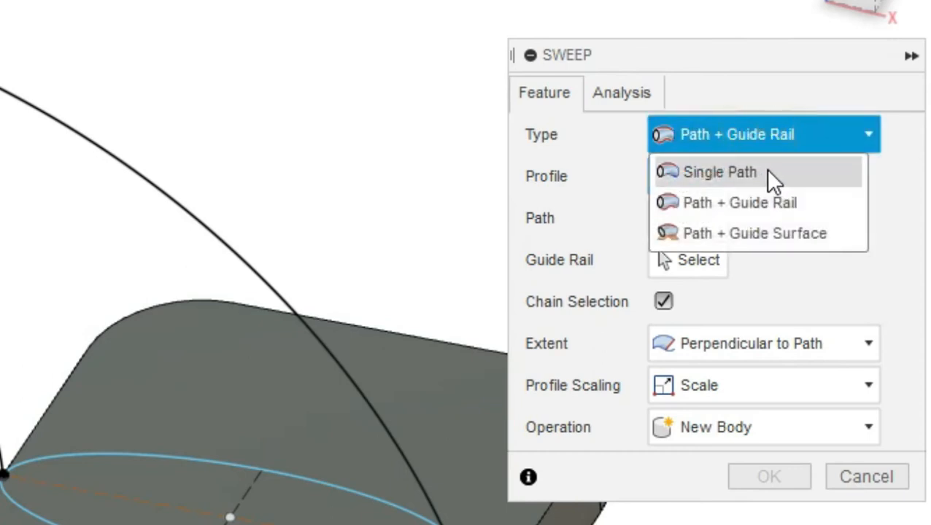
pyautogui.click(809, 207)
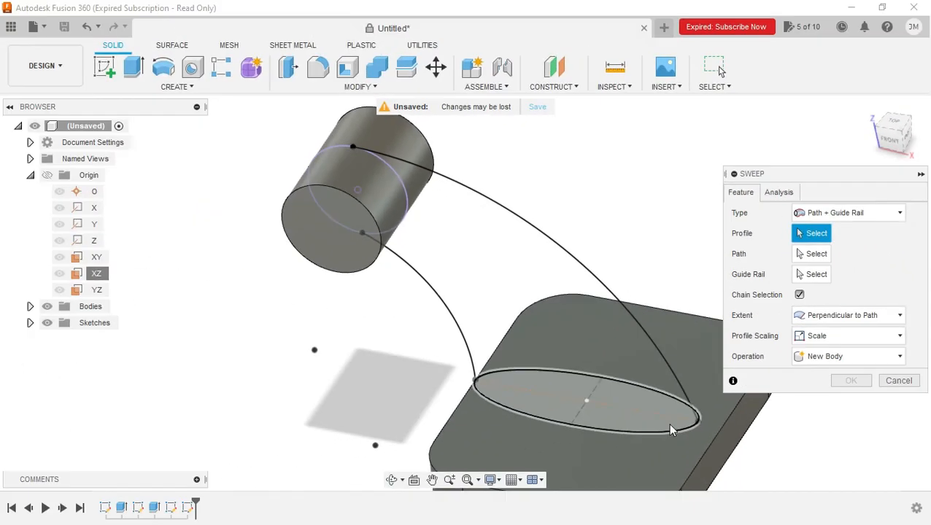
pyautogui.click(671, 431)
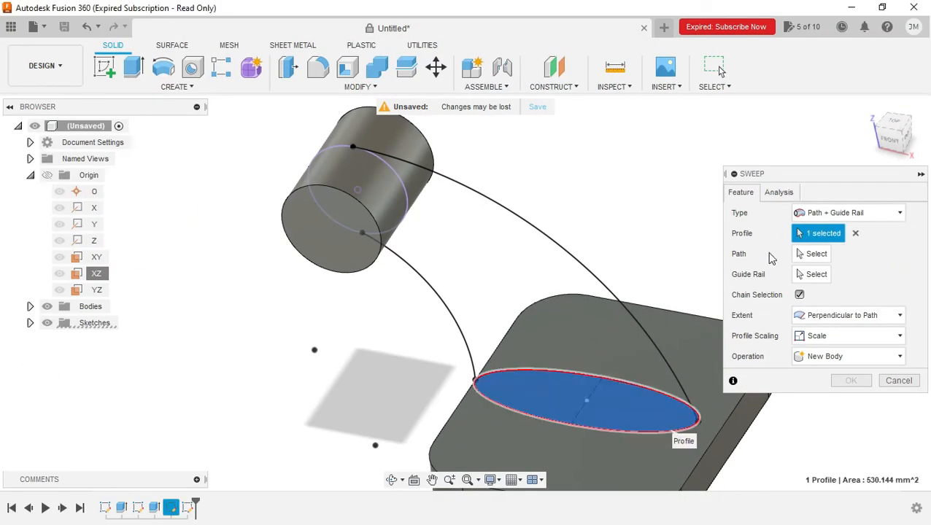
pyautogui.click(816, 254)
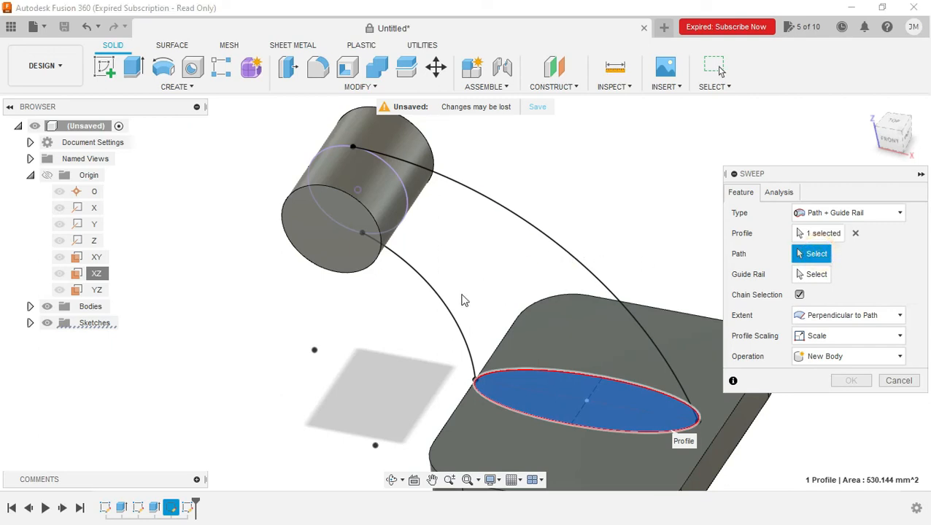
pyautogui.click(575, 262)
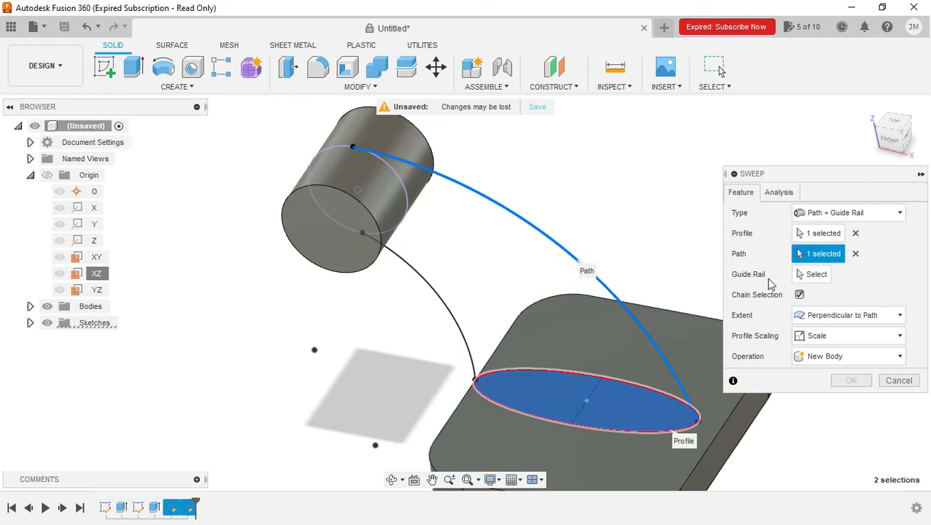
pyautogui.click(809, 275)
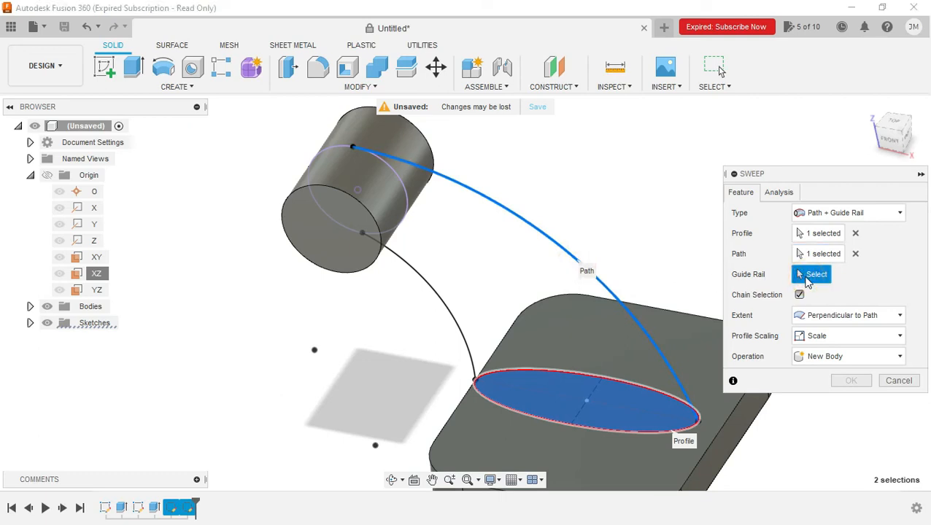
pyautogui.click(455, 320)
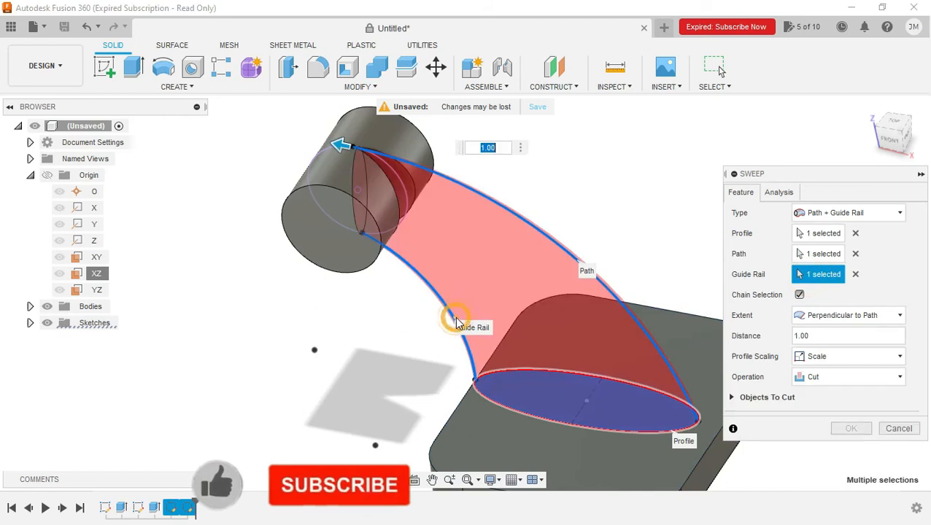
# Set the sweep's operation to Join and create the curved arm between the plate and the cylinder
pyautogui.click(895, 142)
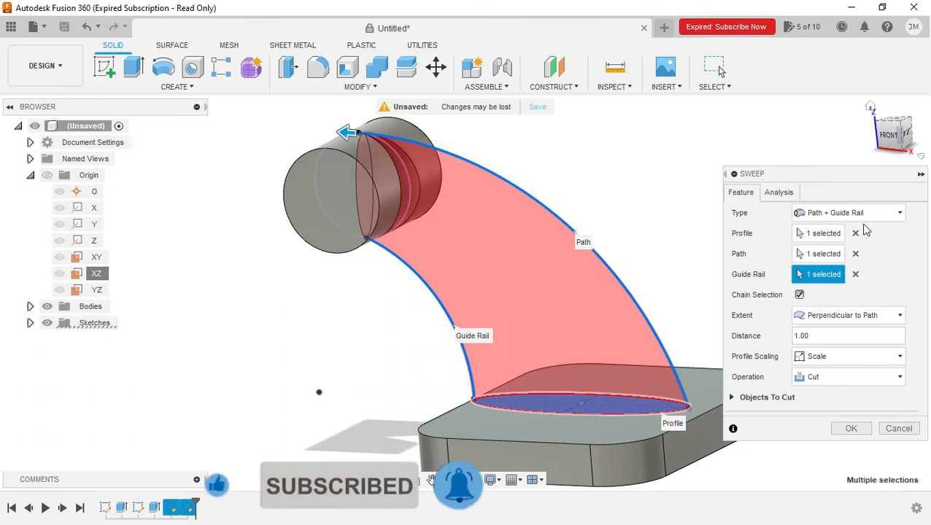
pyautogui.click(894, 315)
pyautogui.click(909, 297)
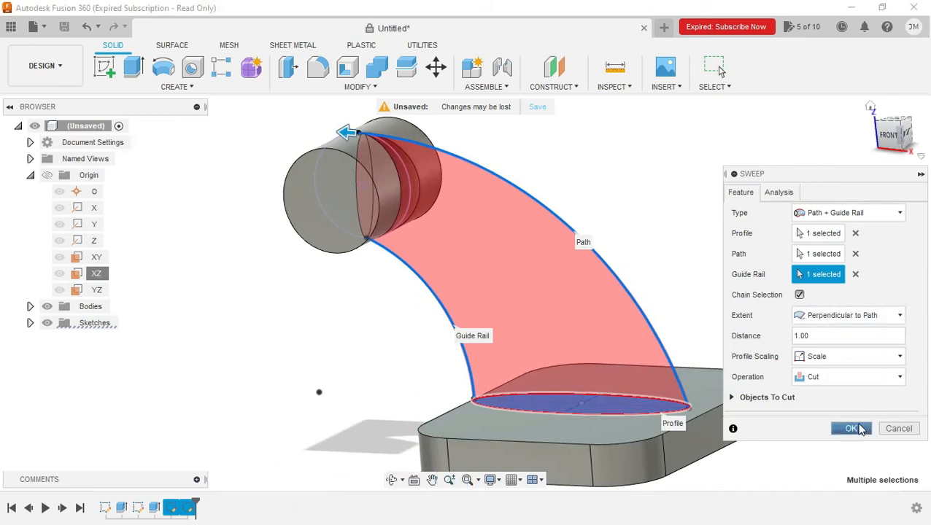
pyautogui.click(887, 377)
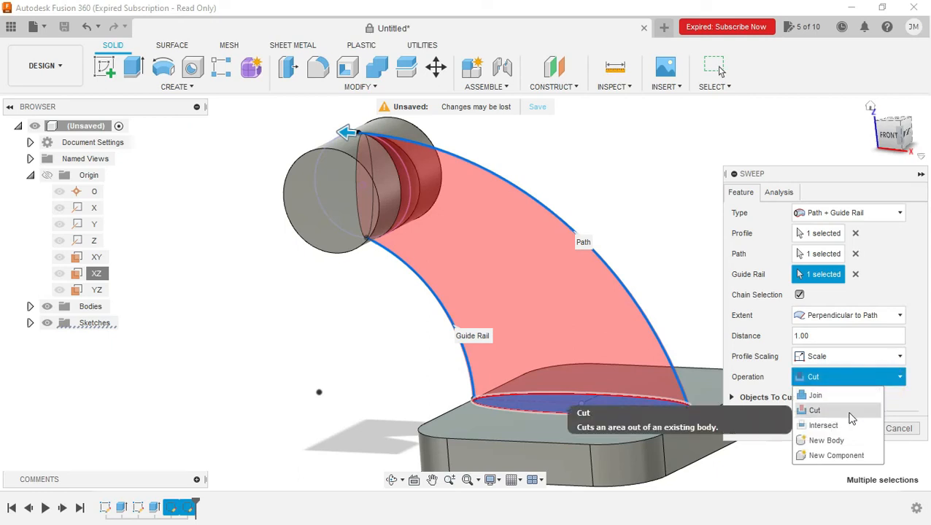
pyautogui.click(855, 399)
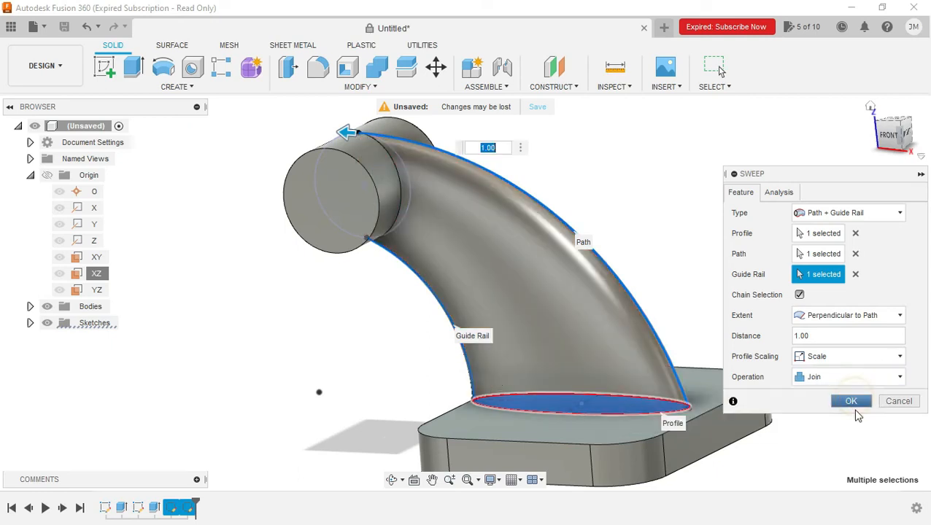
pyautogui.click(861, 400)
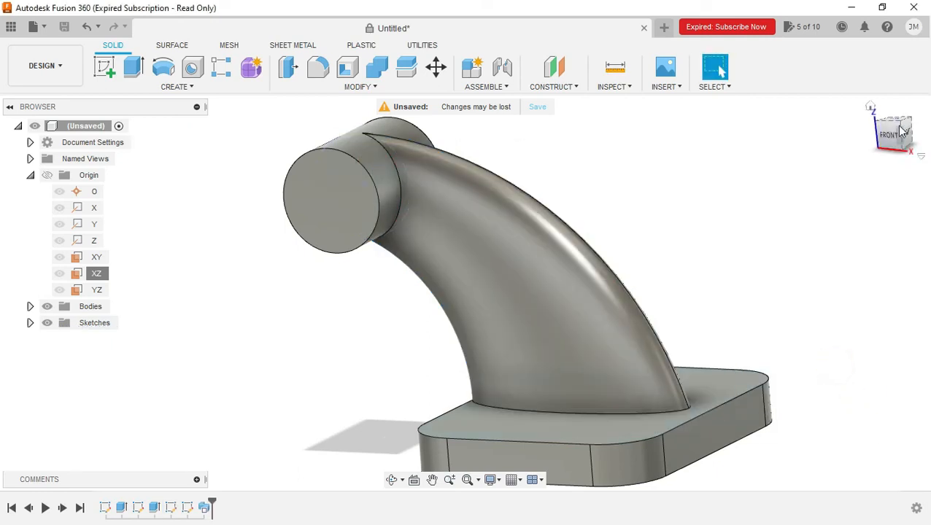
# Check the cylinder's bore in the reference drawing and start a new sketch on the cylinder's front end face
pyautogui.moveTo(884, 142)
pyautogui.mouseDown()
pyautogui.moveTo(838, 175)
pyautogui.moveTo(897, 127)
pyautogui.moveTo(886, 138)
pyautogui.mouseUp()
pyautogui.hotkey('alt', 'Tab')
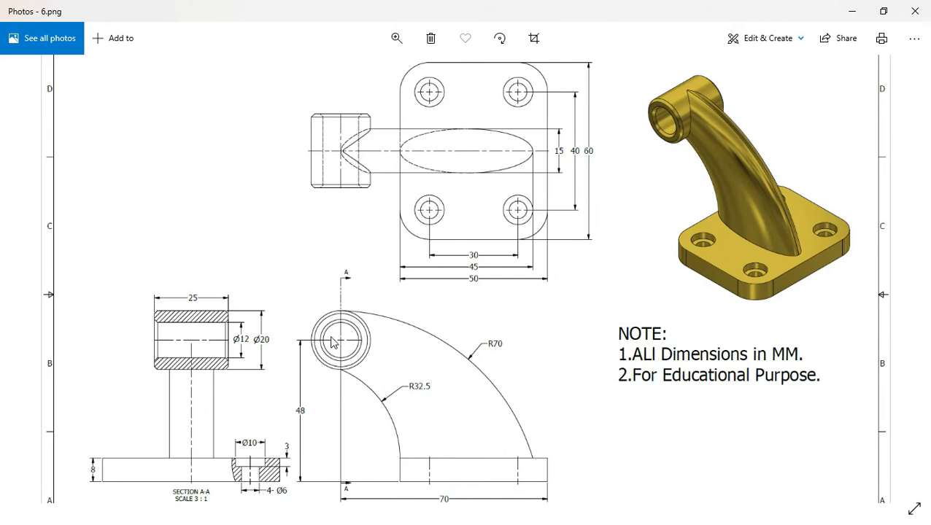
pyautogui.hotkey('alt', 'Tab')
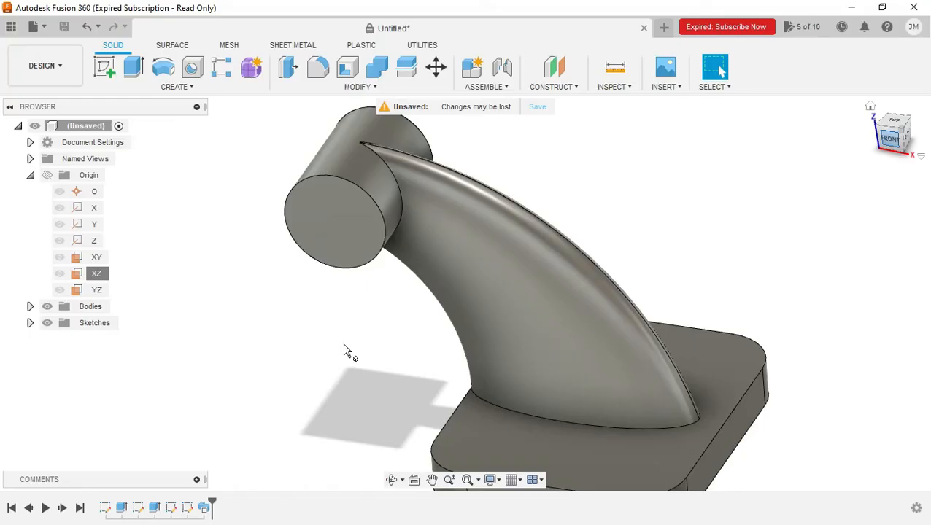
pyautogui.click(348, 245)
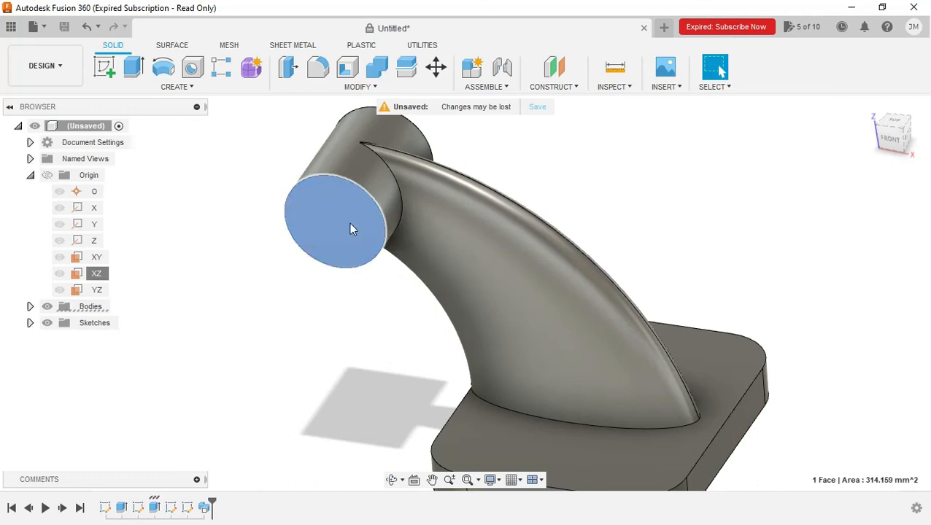
pyautogui.rightClick(350, 223)
pyautogui.click(355, 295)
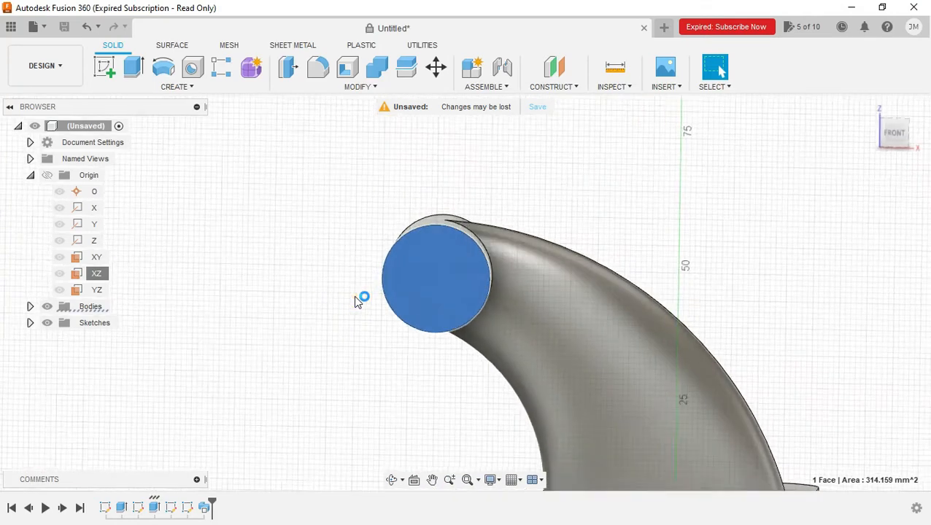
pyautogui.hotkey('alt', 'Tab')
pyautogui.hotkey('alt', 'Tab')
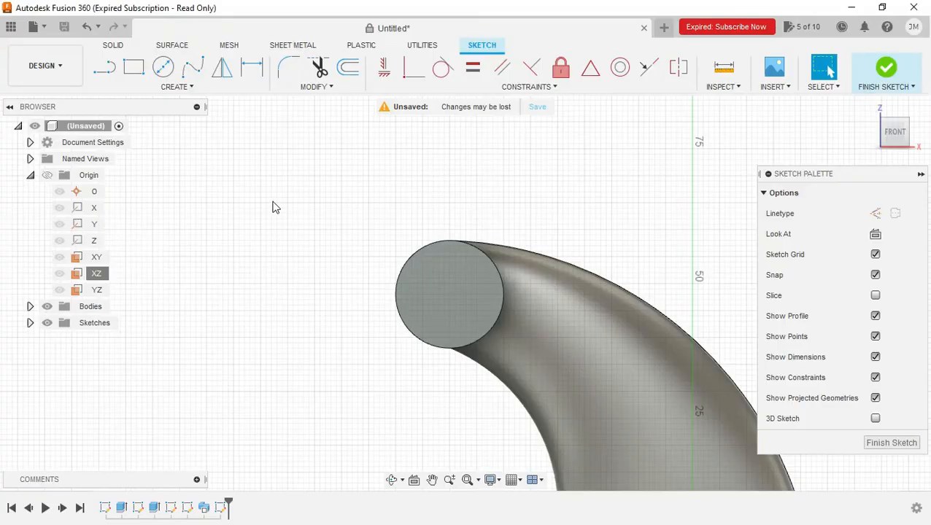
# Sketch a circle concentric with the cylinder's front end face and set its diameter to 12 mm
pyautogui.click(449, 293)
pyautogui.click(470, 308)
pyautogui.press('Escape')
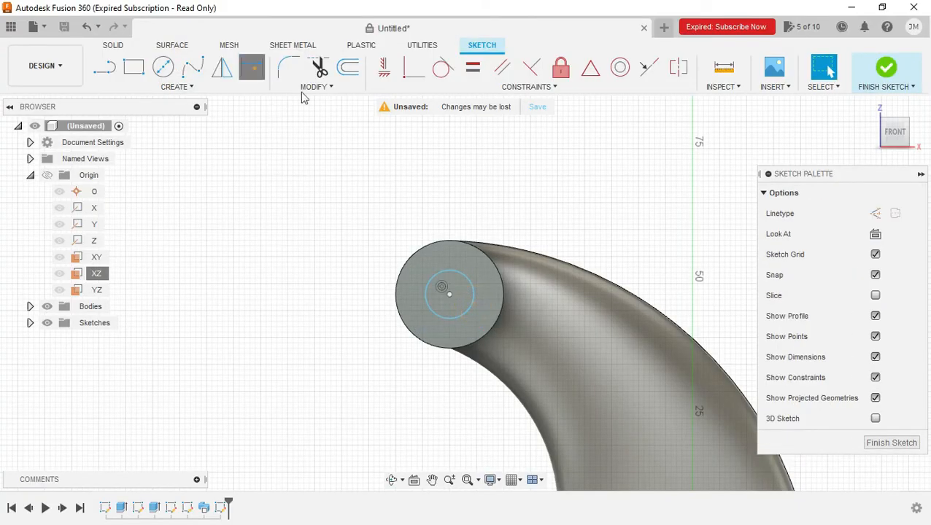
pyautogui.click(252, 68)
pyautogui.click(468, 278)
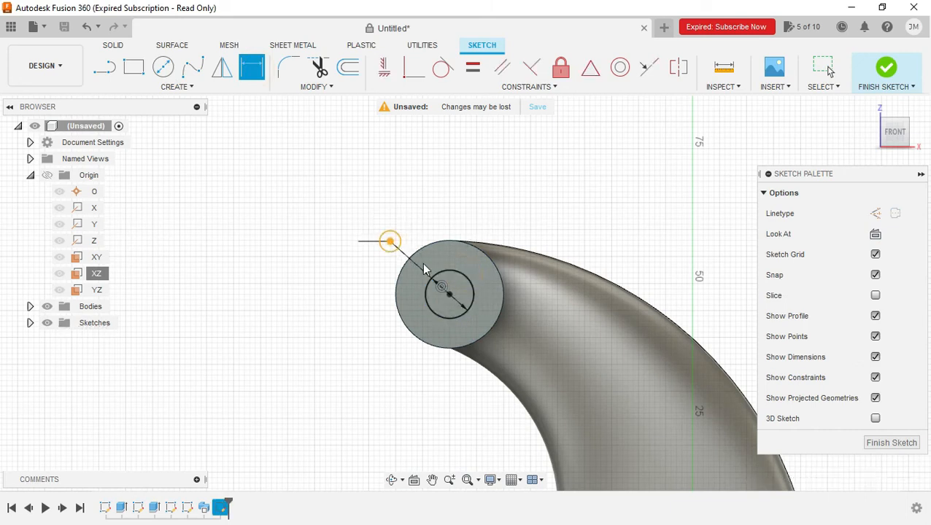
pyautogui.click(419, 264)
pyautogui.write('12')
pyautogui.press('Return')
pyautogui.press('Escape')
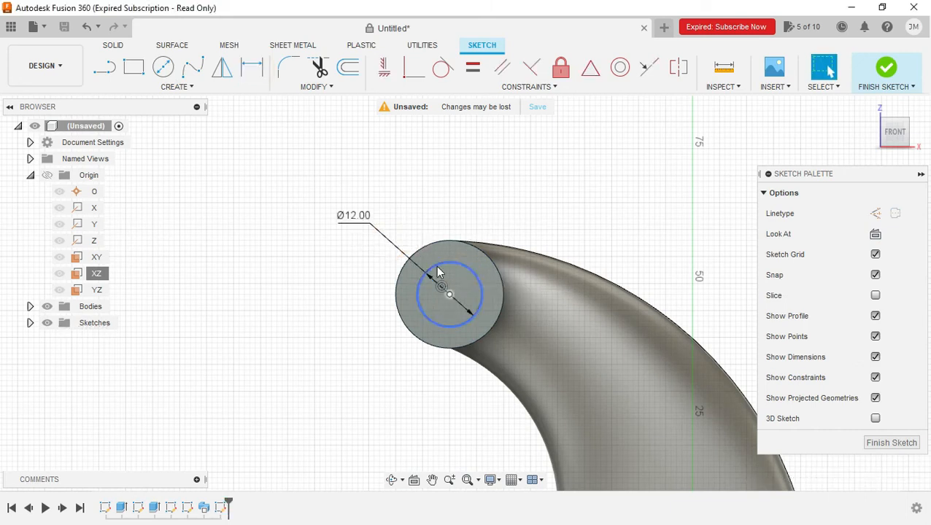
pyautogui.click(114, 45)
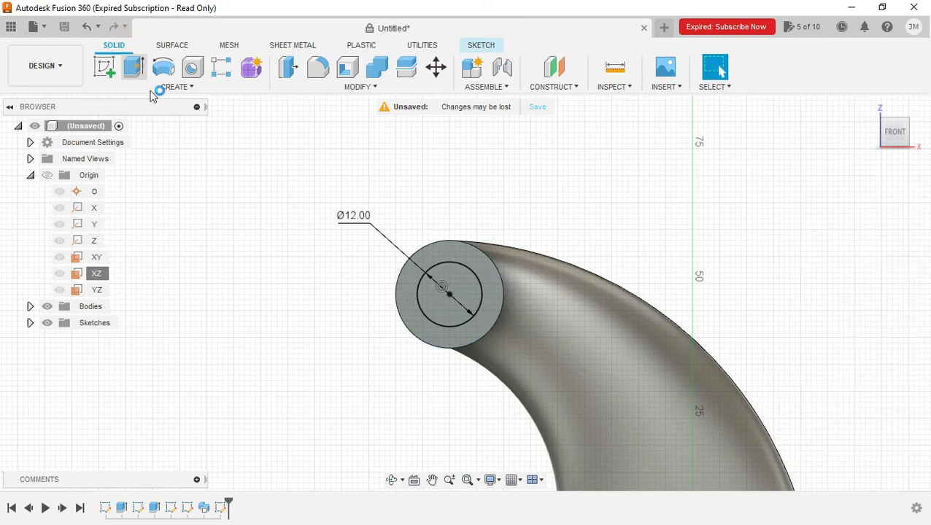
# Extrude the 12 mm circle as a one-sided cut of -54 mm through the cylinder
pyautogui.click(135, 68)
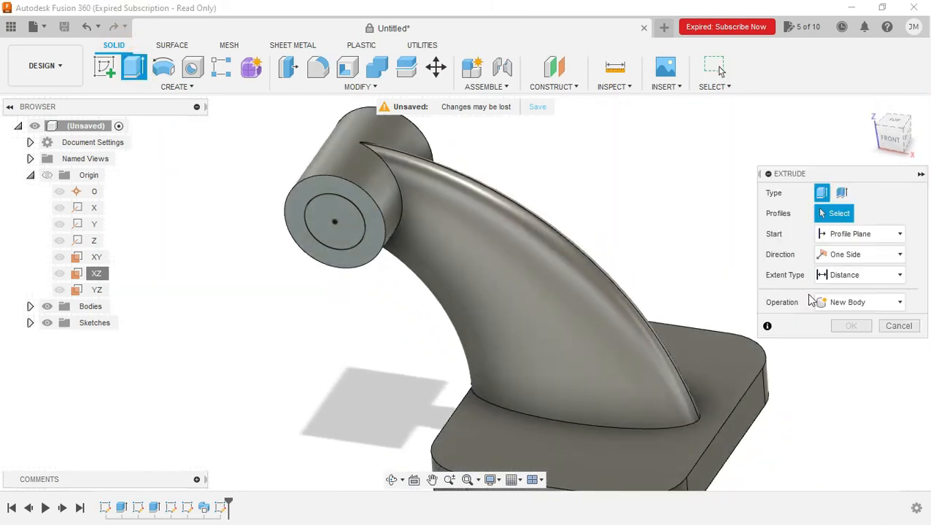
pyautogui.click(858, 302)
pyautogui.click(853, 335)
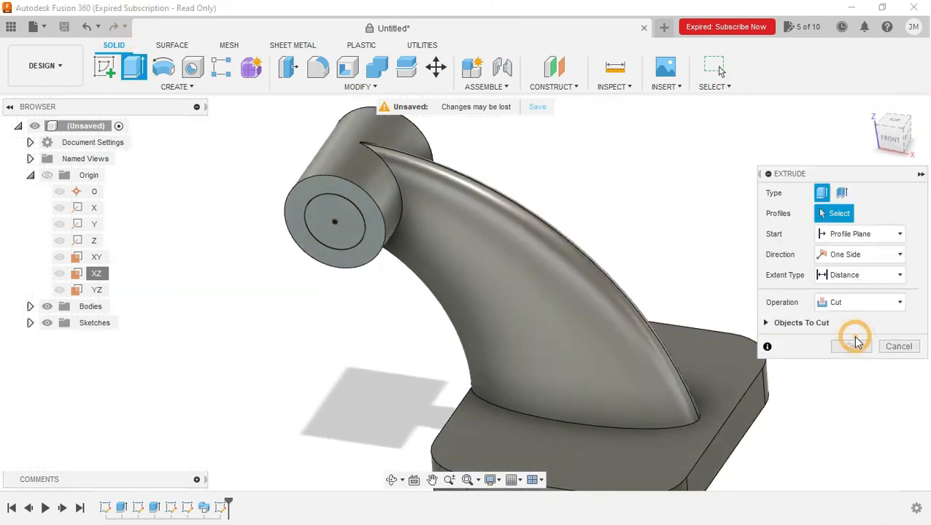
pyautogui.click(873, 257)
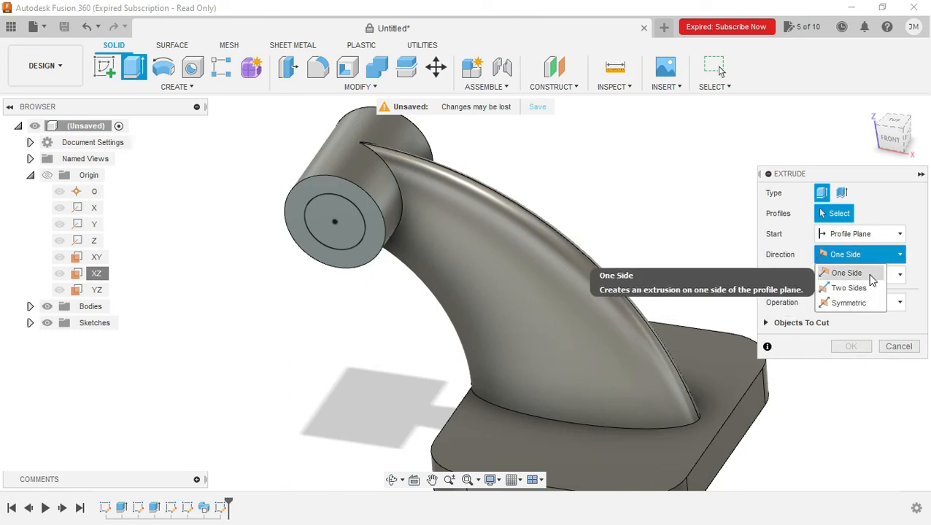
pyautogui.click(852, 273)
pyautogui.click(356, 229)
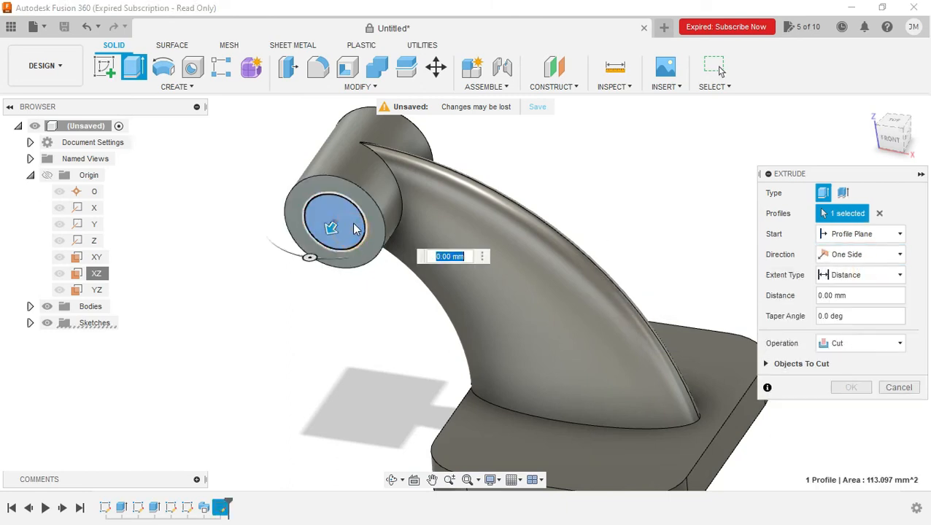
pyautogui.moveTo(333, 226); pyautogui.dragTo(474, 91)
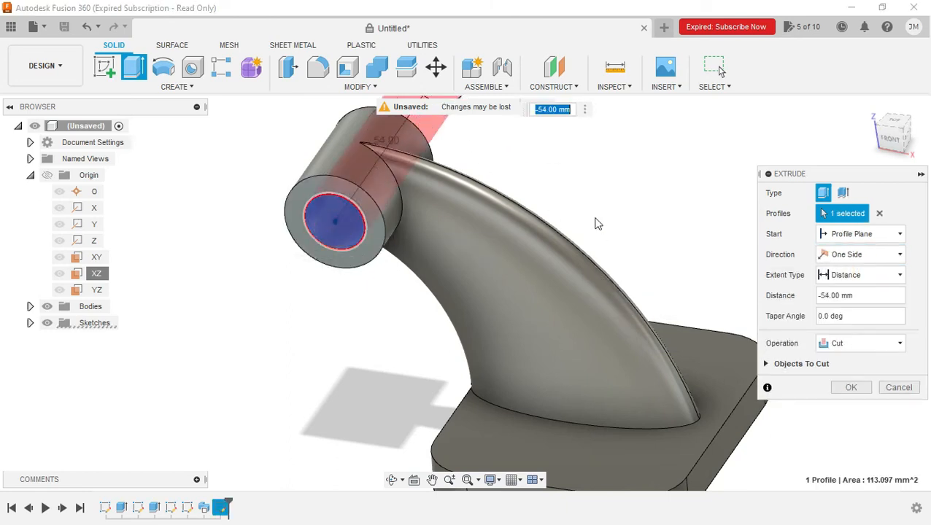
pyautogui.click(846, 235)
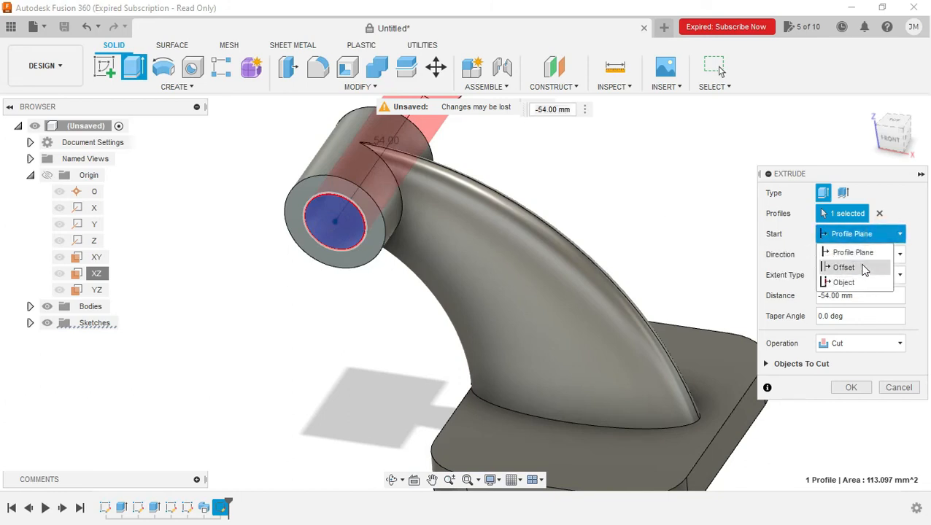
pyautogui.click(909, 347)
pyautogui.click(867, 386)
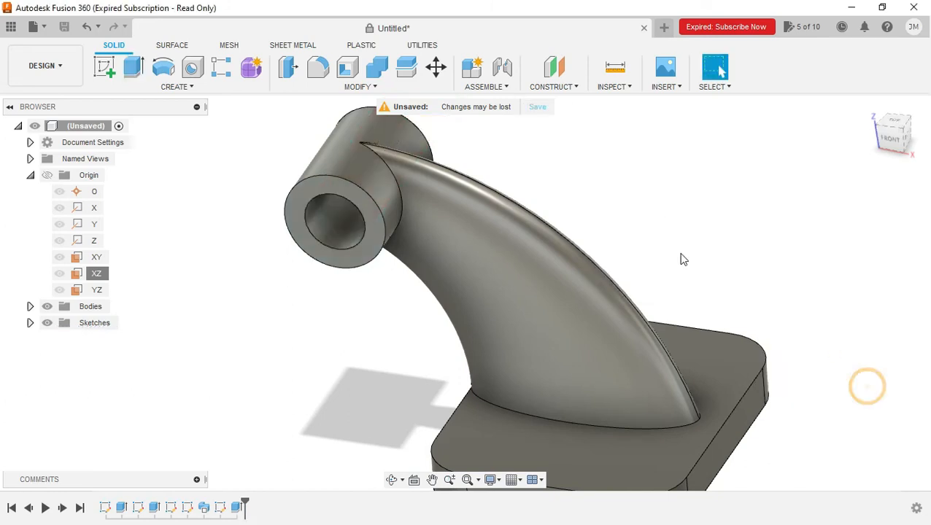
# Check the cylinder's edge chamfers in the reference drawing and set up a 0.5 mm chamfer on its front outer edge
pyautogui.scroll(-2, 672, 262)
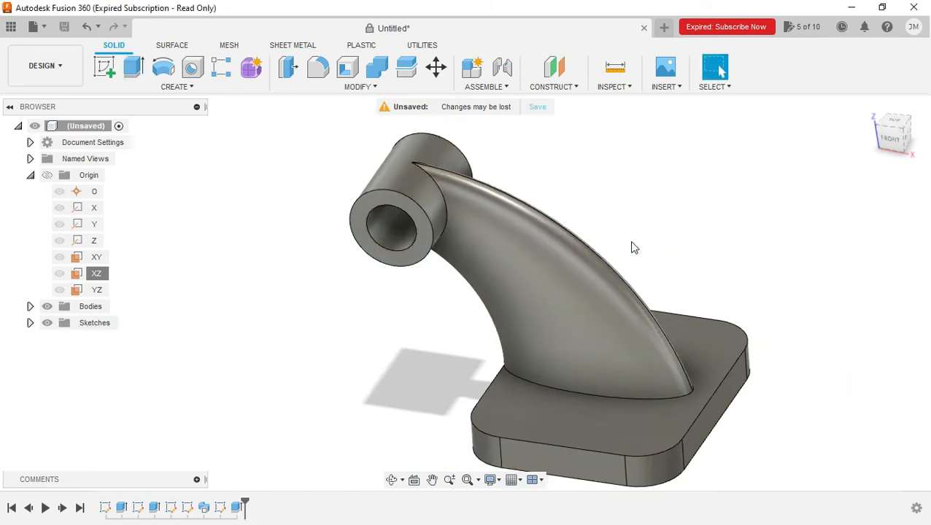
pyautogui.click(405, 195)
pyautogui.click(328, 190)
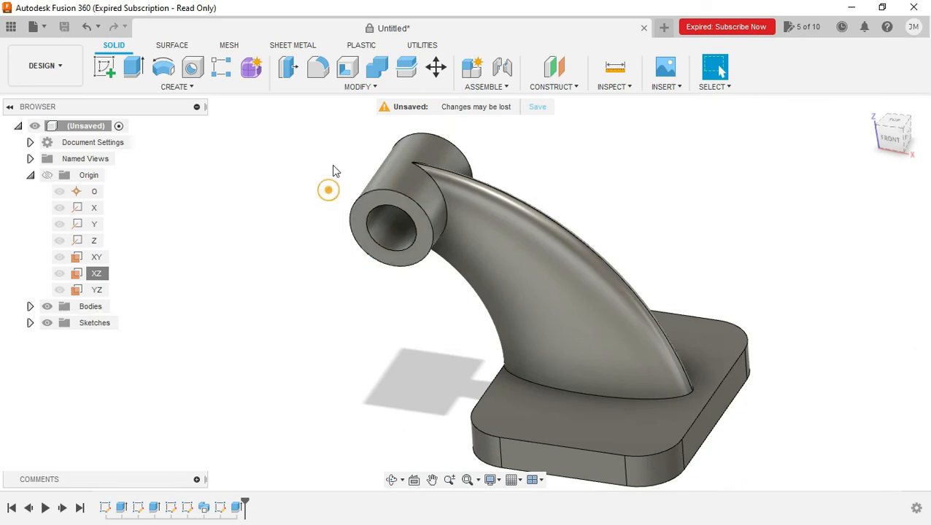
pyautogui.click(357, 87)
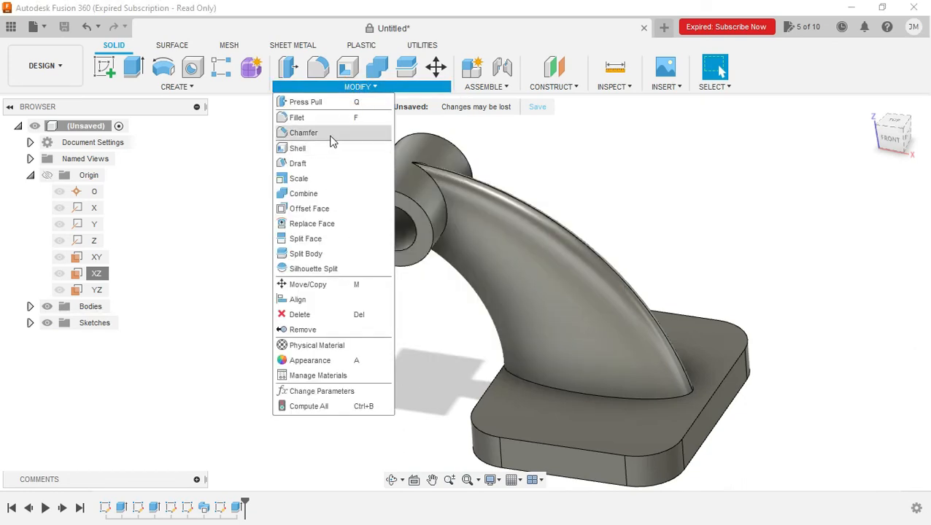
pyautogui.click(330, 136)
pyautogui.hotkey('alt', 'Tab')
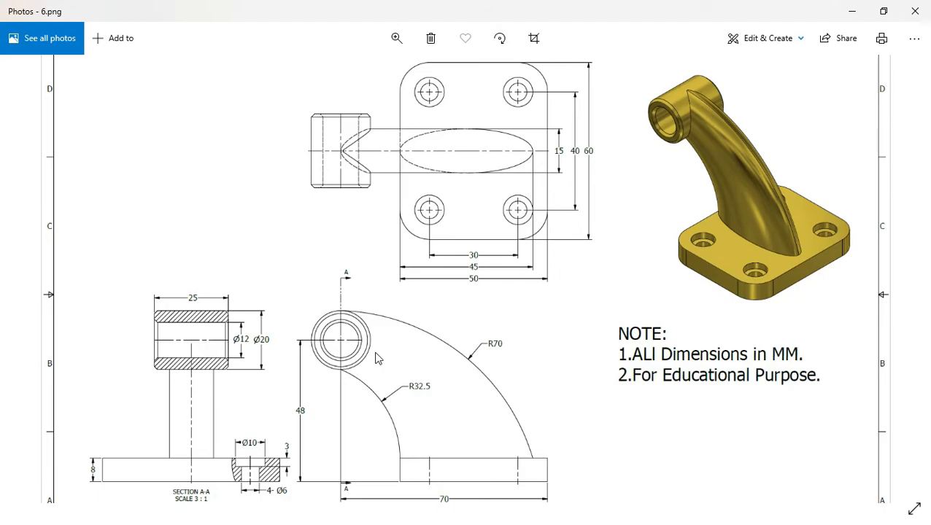
pyautogui.hotkey('alt', 'Tab')
pyautogui.click(419, 207)
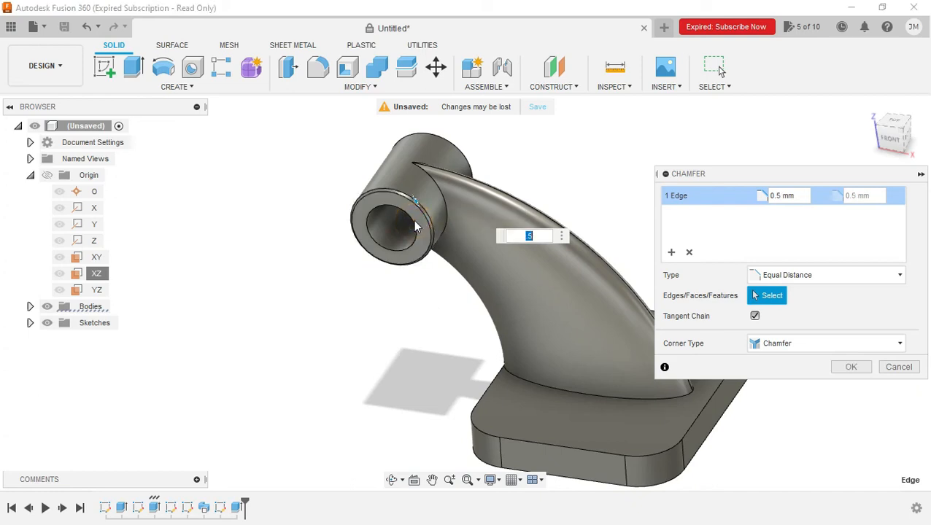
# Add the front bore edge, rear outer edge and rear bore edge of the cylinder as separate chamfer sets
pyautogui.click(675, 241)
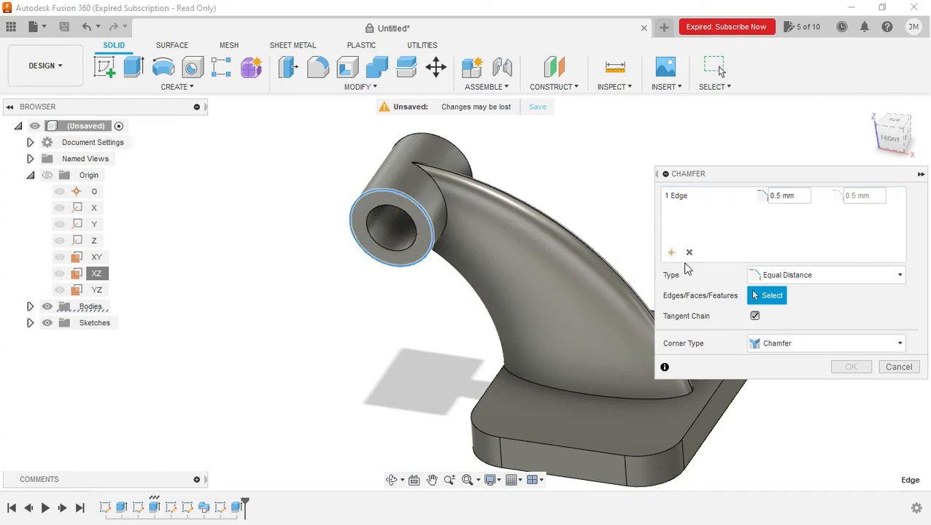
pyautogui.click(418, 233)
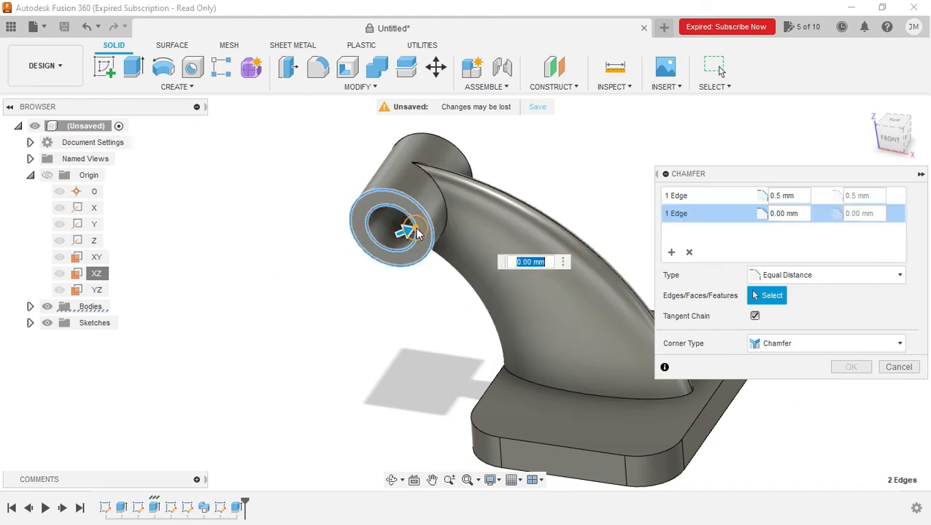
pyautogui.click(671, 253)
pyautogui.click(450, 156)
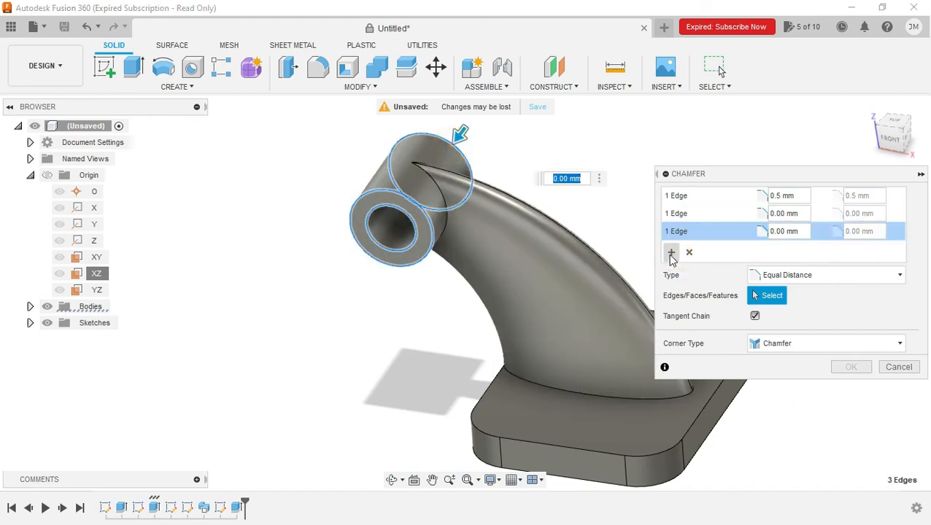
pyautogui.click(446, 160)
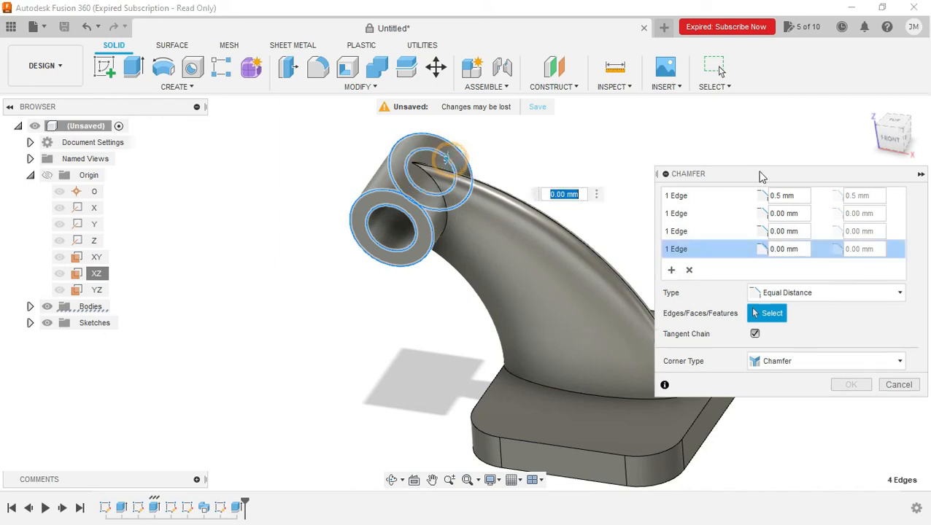
# Set the three added edge sets to 0.5 mm each and create the equal-distance chamfer
pyautogui.moveTo(891, 135); pyautogui.dragTo(865, 138)
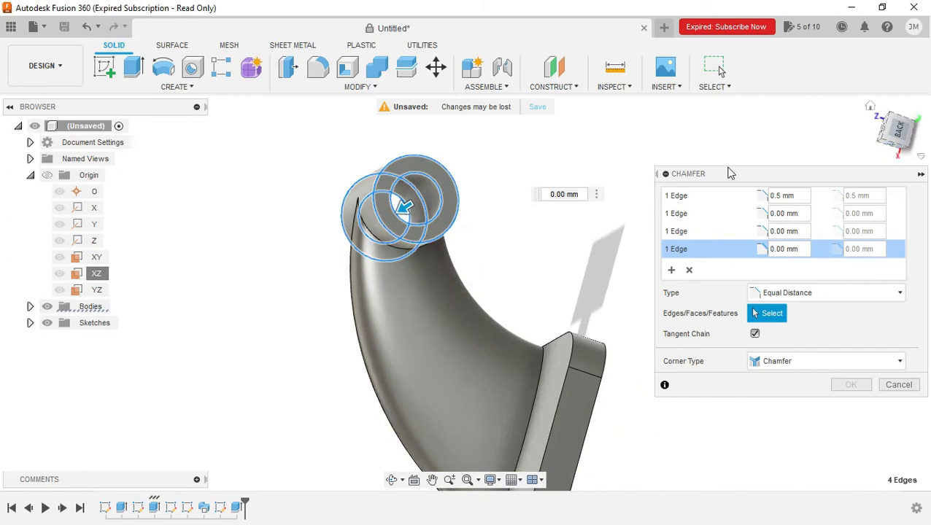
pyautogui.click(802, 212)
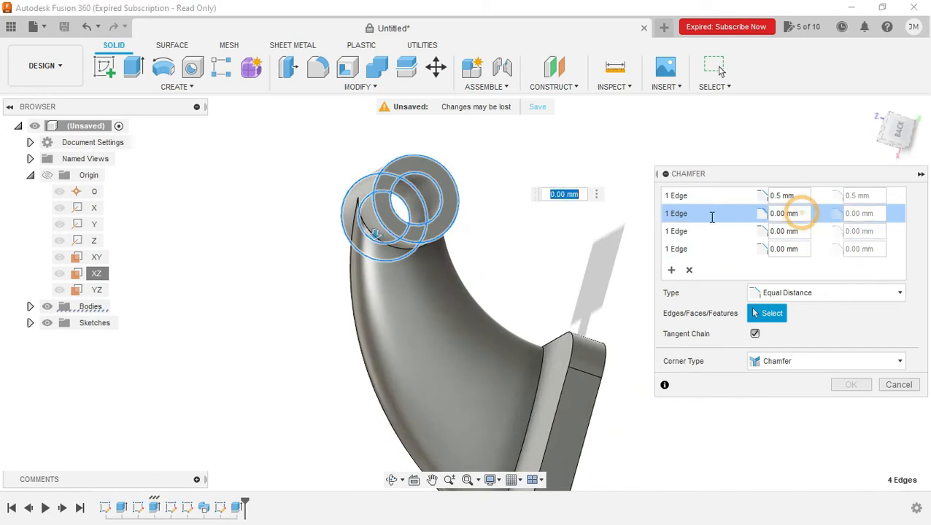
pyautogui.doubleClick(789, 215)
pyautogui.doubleClick(792, 216)
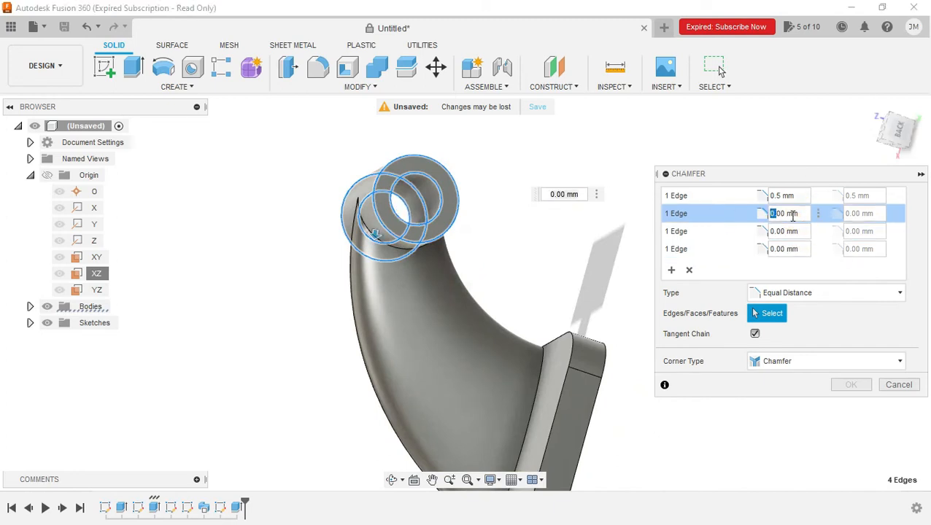
pyautogui.write('.5')
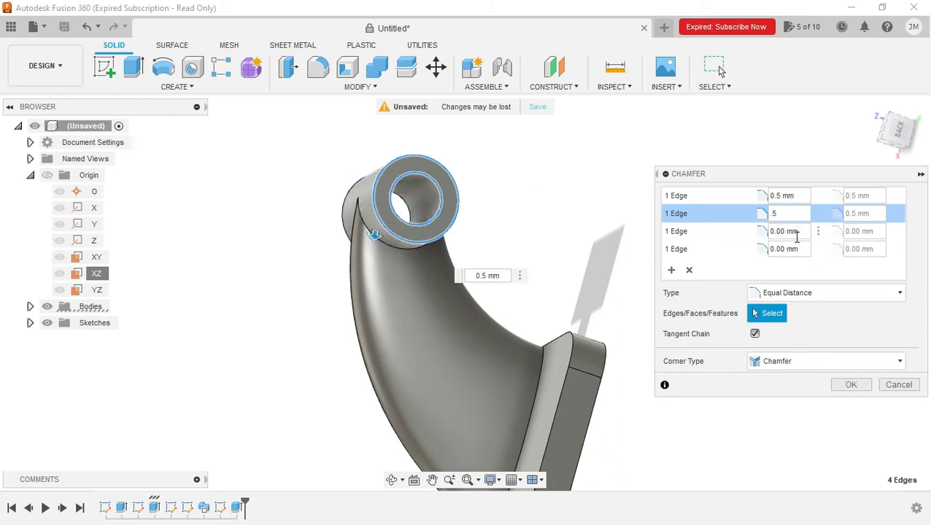
pyautogui.click(808, 231)
pyautogui.moveTo(808, 232); pyautogui.dragTo(751, 233)
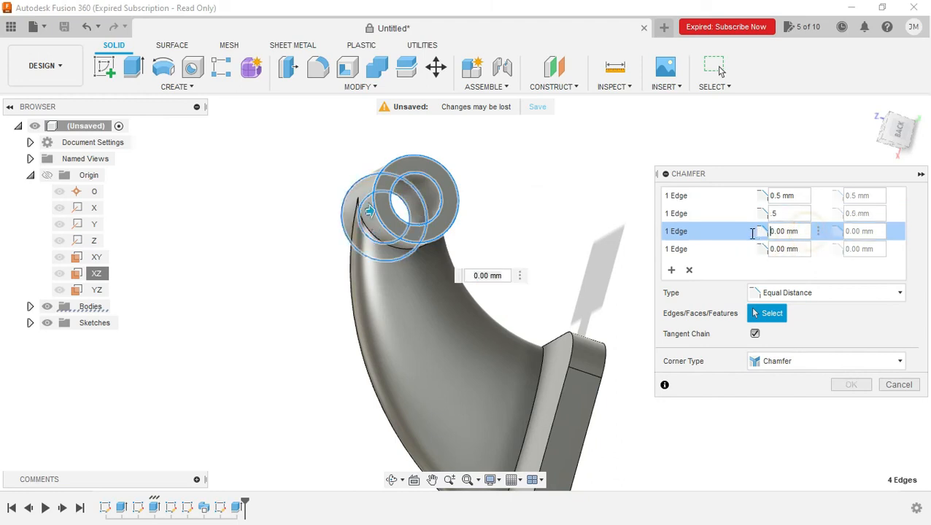
pyautogui.write('5')
pyautogui.click(799, 249)
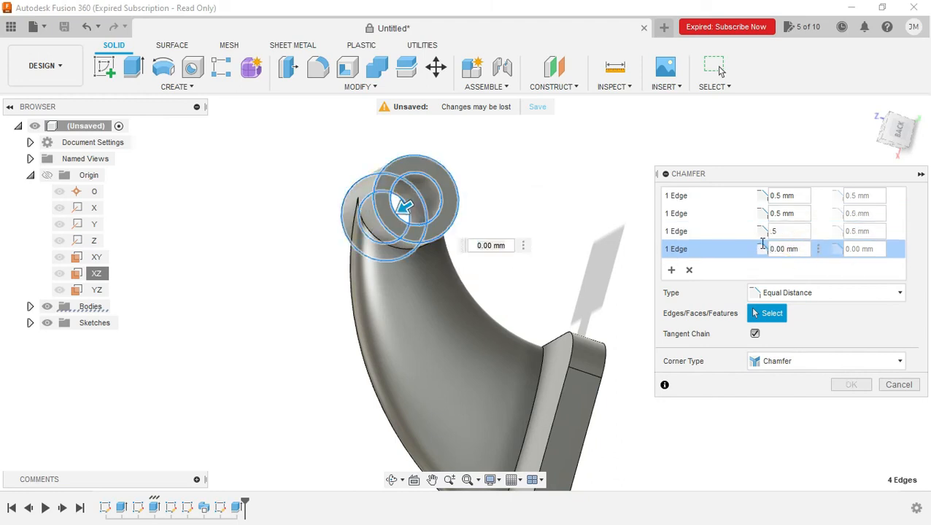
pyautogui.write('.5')
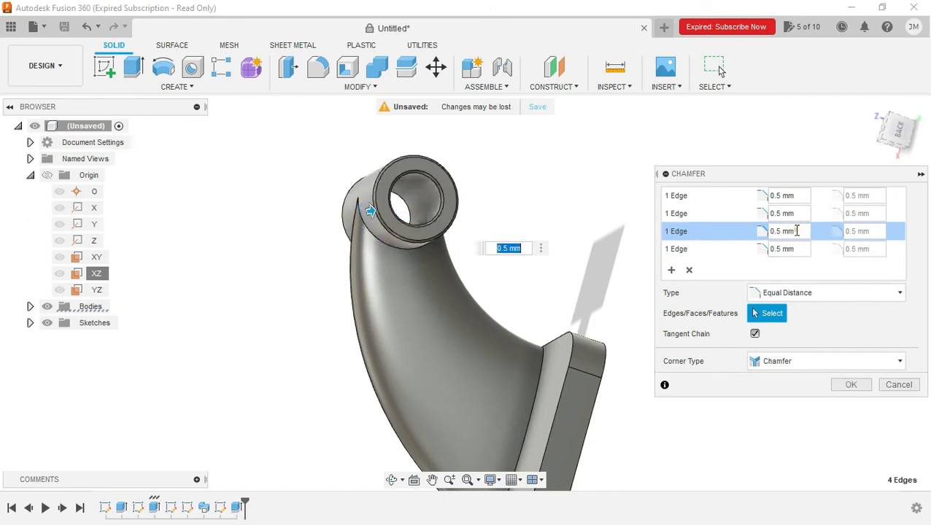
pyautogui.click(849, 386)
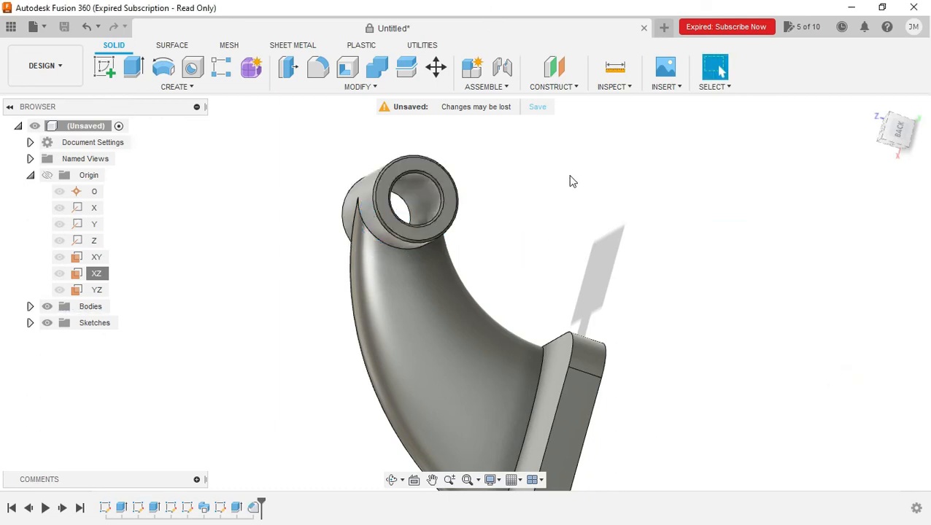
# Check the mounting-hole layout in the reference drawing and start a new sketch on the base plate's top face
pyautogui.moveTo(464, 292)
pyautogui.keyDown('shift'); pyautogui.mouseDown(button='middle')
pyautogui.moveTo(437, 255)
pyautogui.moveTo(643, 215)
pyautogui.mouseUp(button='middle'); pyautogui.keyUp('shift')
pyautogui.click(897, 135)
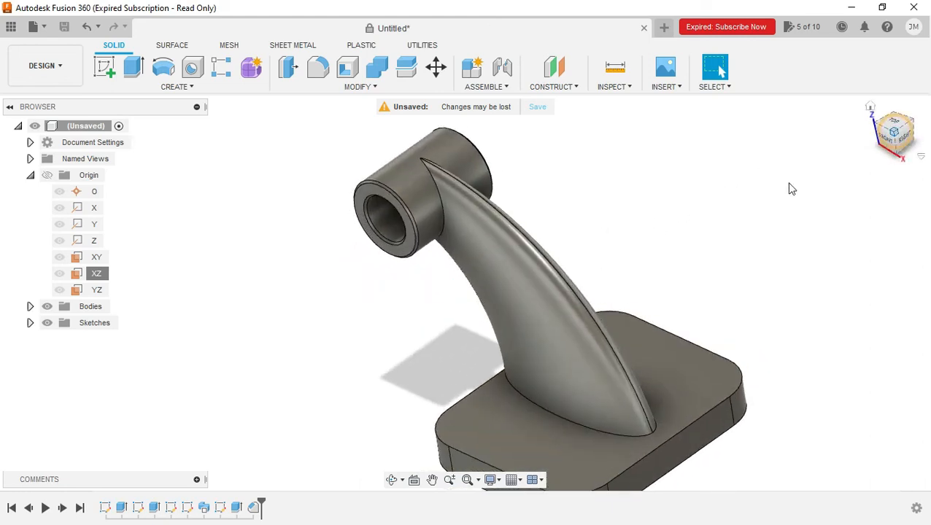
pyautogui.hotkey('alt', 'Tab')
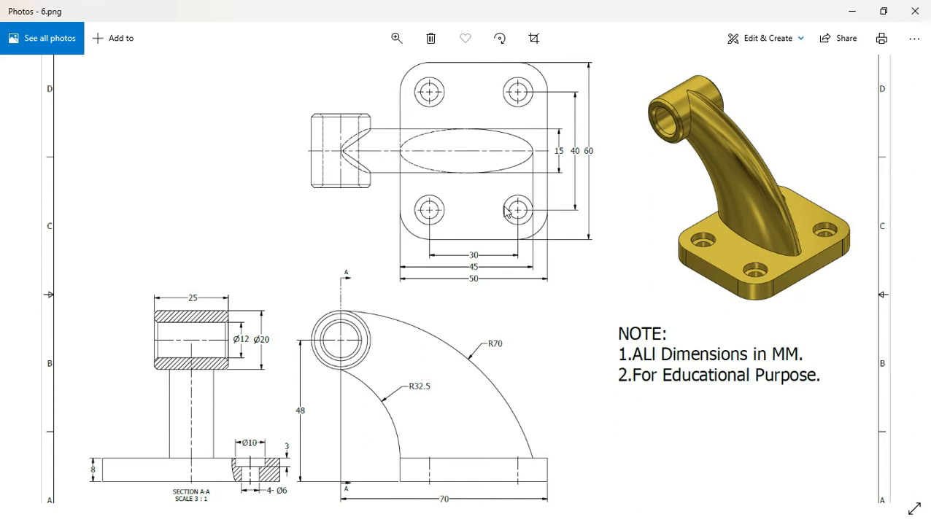
pyautogui.hotkey('alt', 'Tab')
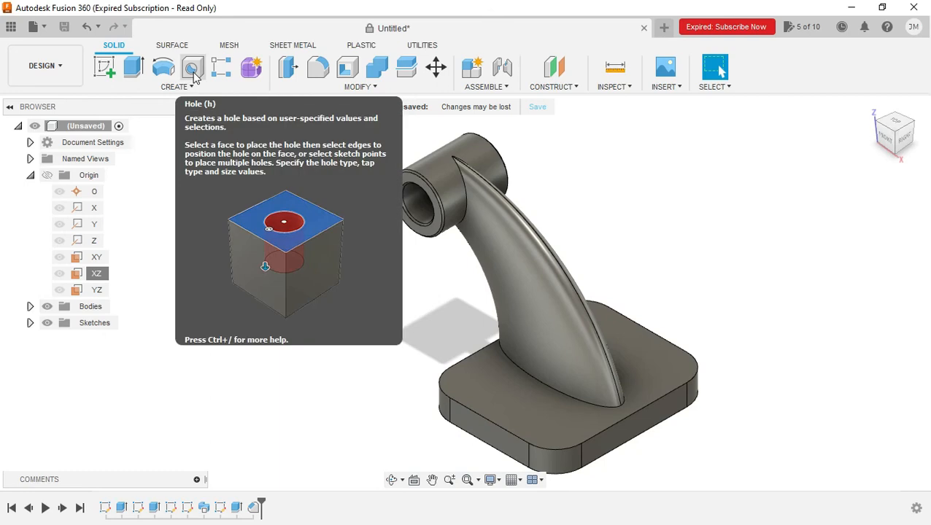
pyautogui.click(193, 72)
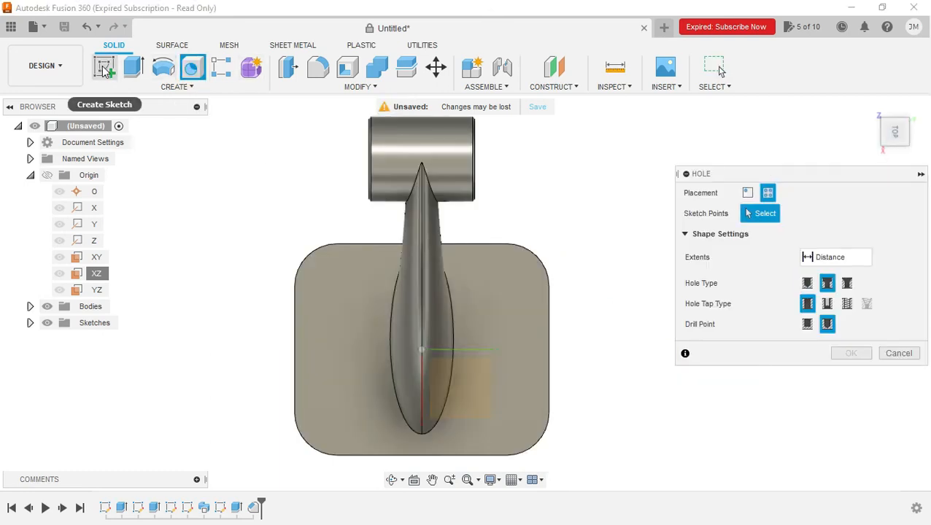
pyautogui.click(104, 68)
pyautogui.click(340, 378)
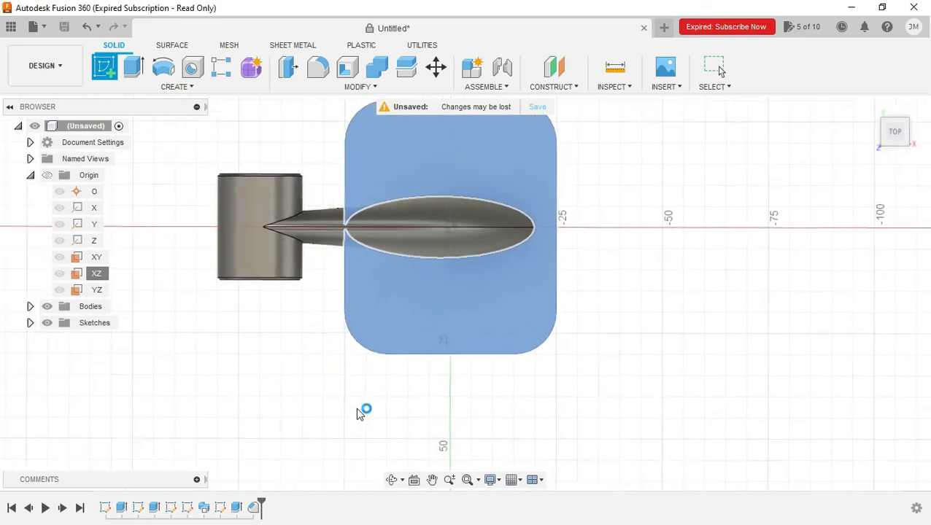
# Place four sketch points in a rectangle near the base plate's corners, about 41 mm apart along its longer side
pyautogui.scroll(-2, 426, 355)
pyautogui.scroll(2, 478, 210)
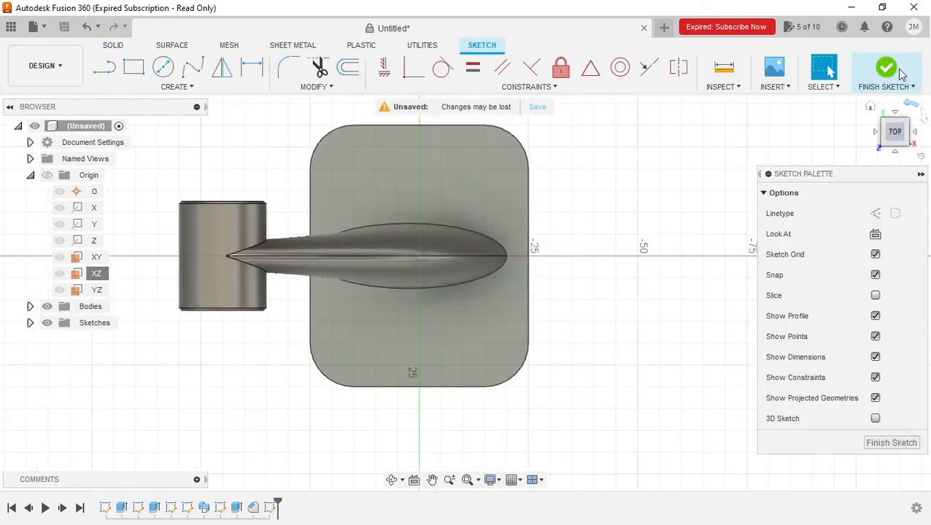
pyautogui.click(179, 88)
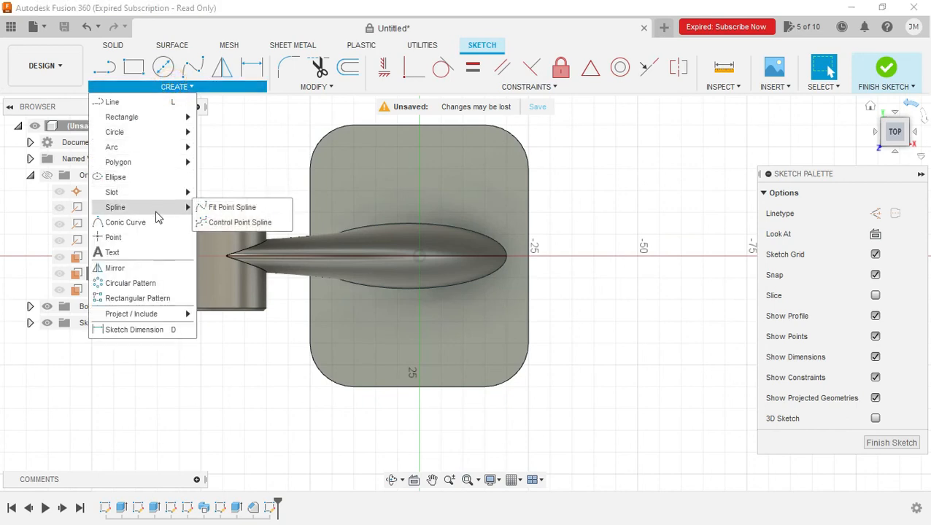
pyautogui.click(160, 236)
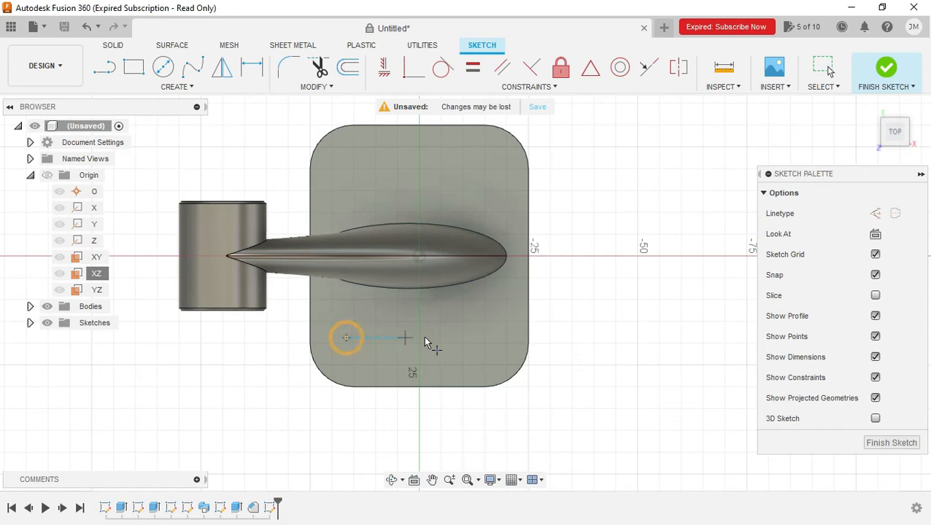
pyautogui.click(464, 337)
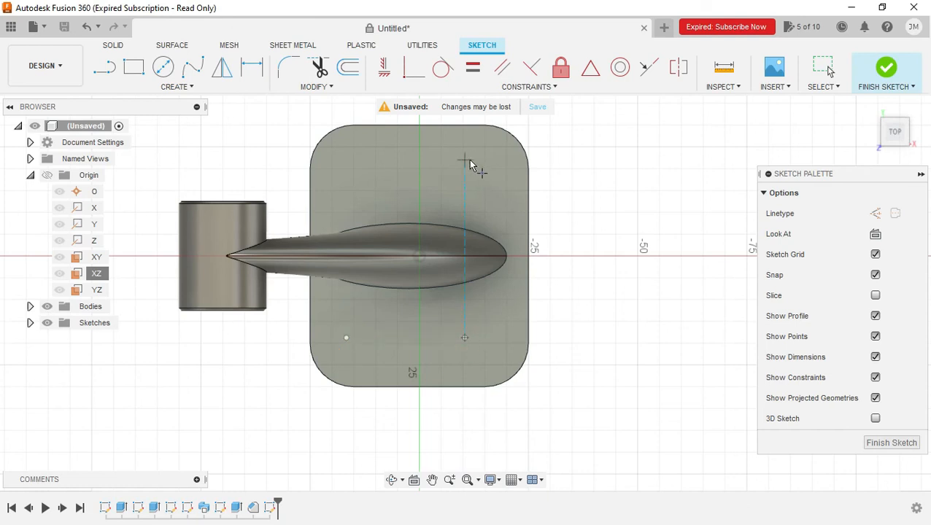
pyautogui.click(463, 160)
pyautogui.click(347, 160)
pyautogui.press('Escape')
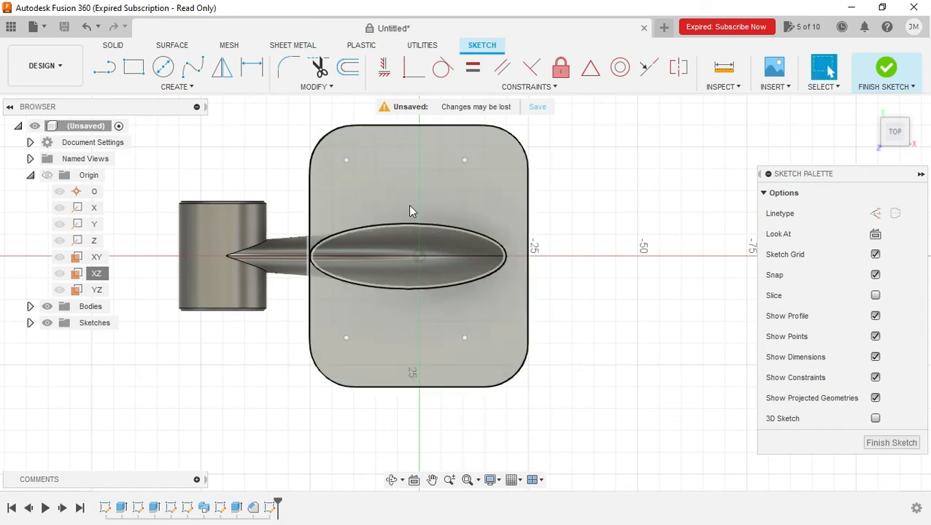
# Apply the Horizontal/Vertical constraint to the two left sketch points and the two right points so each pair aligns vertically
pyautogui.click(346, 160)
pyautogui.keyDown('ctrl'); pyautogui.click(347, 338); pyautogui.keyUp('ctrl')
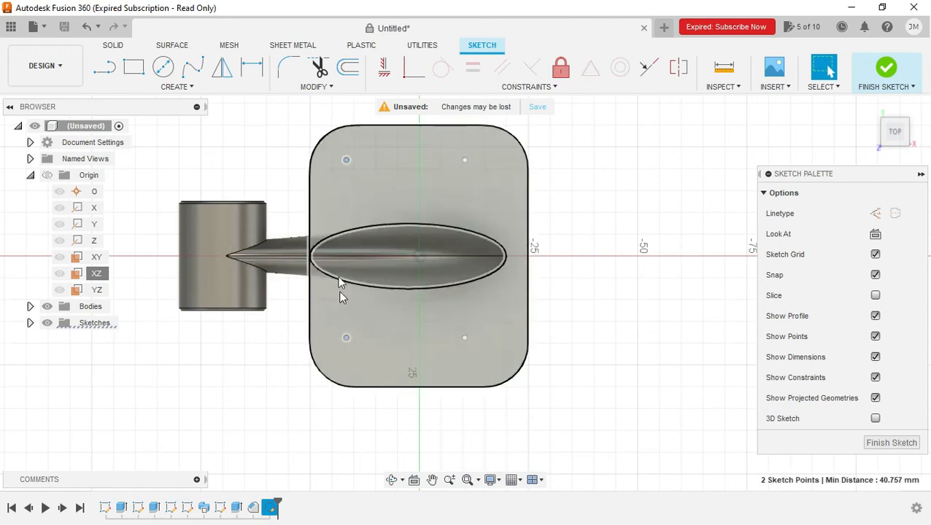
pyautogui.click(385, 70)
pyautogui.click(465, 161)
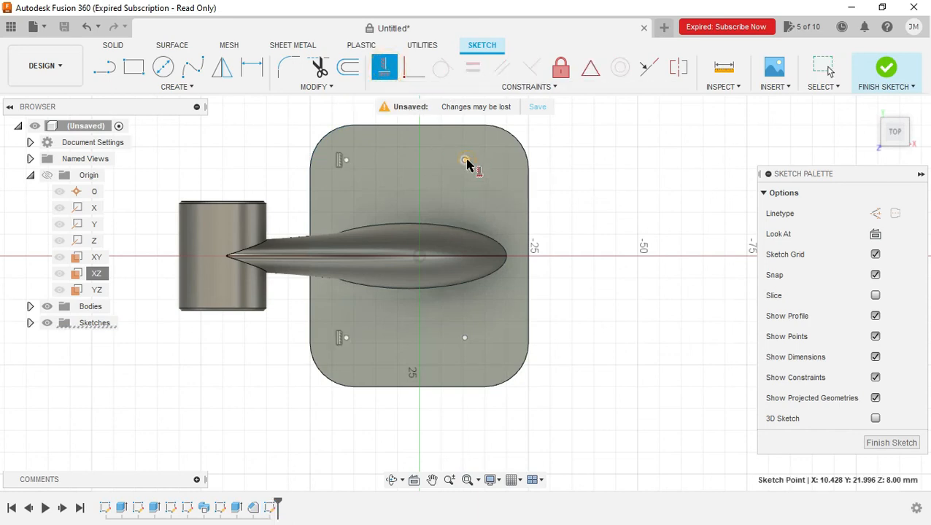
pyautogui.click(465, 338)
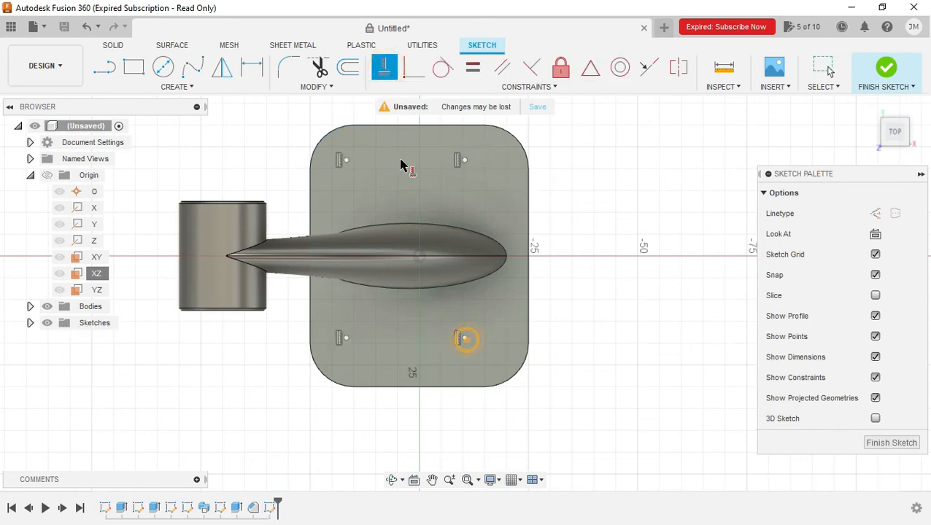
pyautogui.press('Escape')
# Constrain the upper pair and the lower pair of sketch points to align horizontally, and test the rectangle by moving its upper-right point
pyautogui.moveTo(461, 159)
pyautogui.mouseDown()
pyautogui.moveTo(486, 163)
pyautogui.moveTo(466, 168)
pyautogui.mouseUp()
pyautogui.keyDown('ctrl'); pyautogui.click(347, 162); pyautogui.keyUp('ctrl')
pyautogui.click(384, 67)
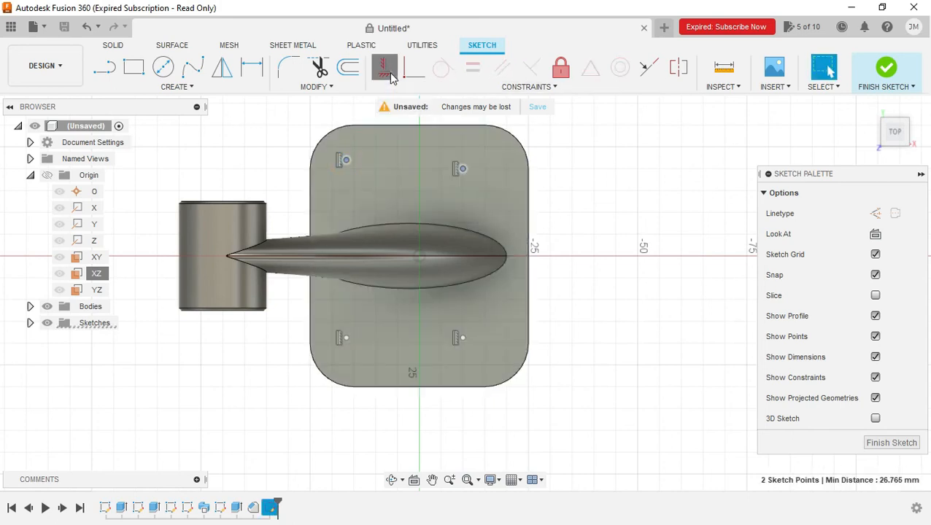
pyautogui.click(463, 339)
pyautogui.click(344, 338)
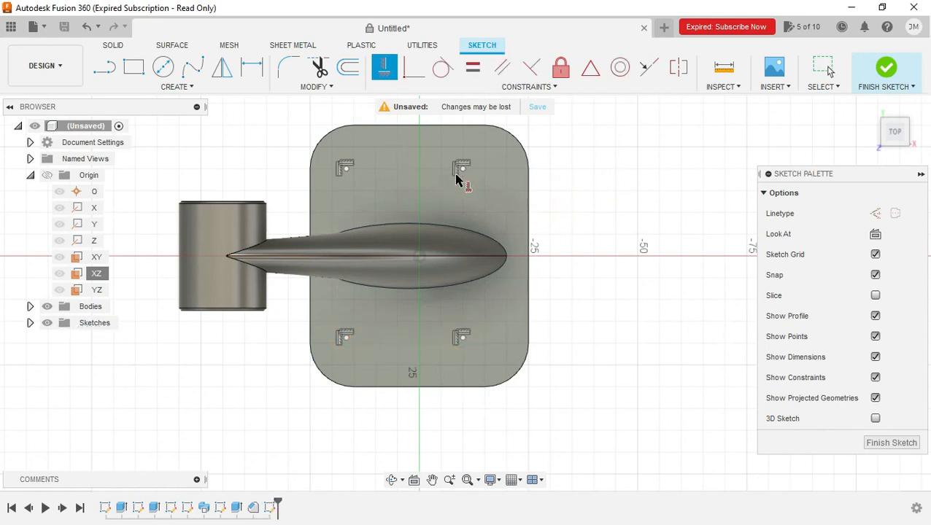
pyautogui.press('Escape')
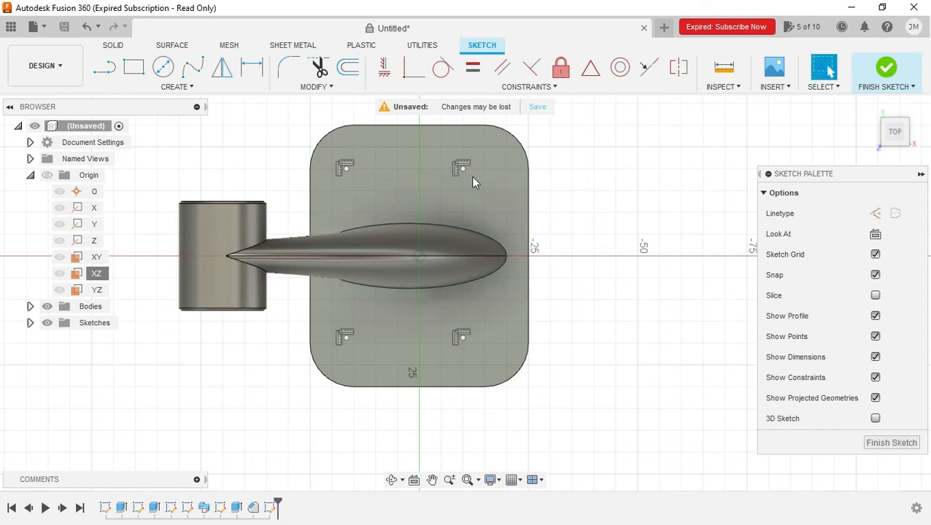
pyautogui.moveTo(462, 169)
pyautogui.mouseDown()
pyautogui.moveTo(511, 177)
pyautogui.moveTo(471, 167)
pyautogui.moveTo(469, 181)
pyautogui.mouseUp()
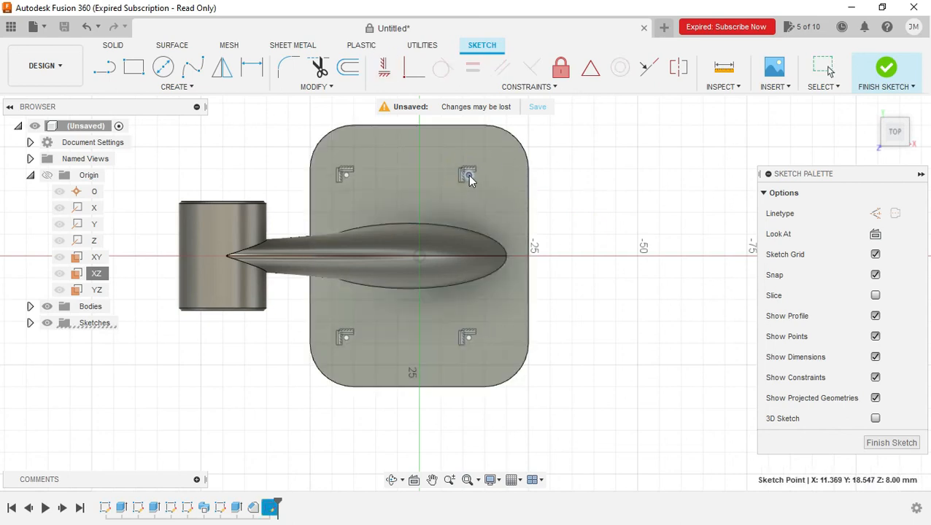
# Check the hole spacing in the reference drawing and dimension the upper-right point 20 mm vertically from the origin
pyautogui.hotkey('alt', 'Tab')
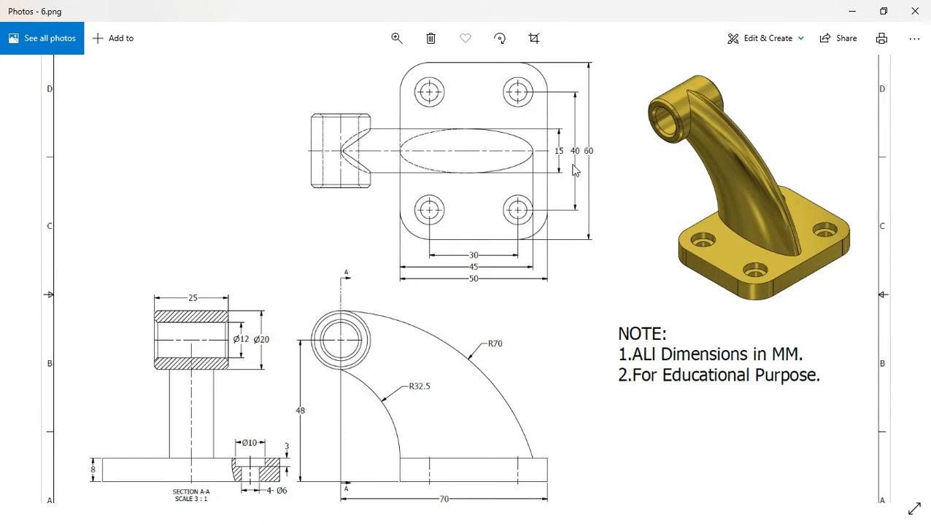
pyautogui.hotkey('alt', 'Tab')
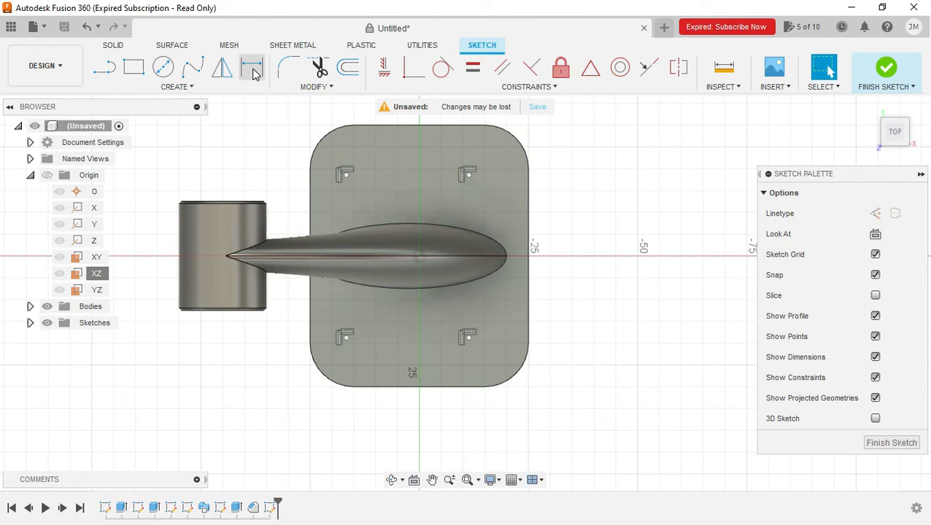
pyautogui.click(252, 68)
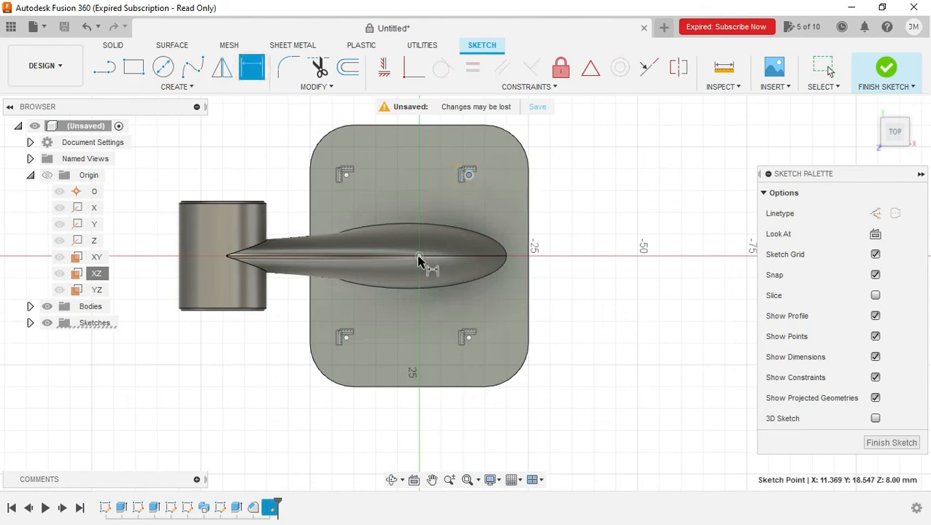
pyautogui.click(420, 257)
pyautogui.click(467, 173)
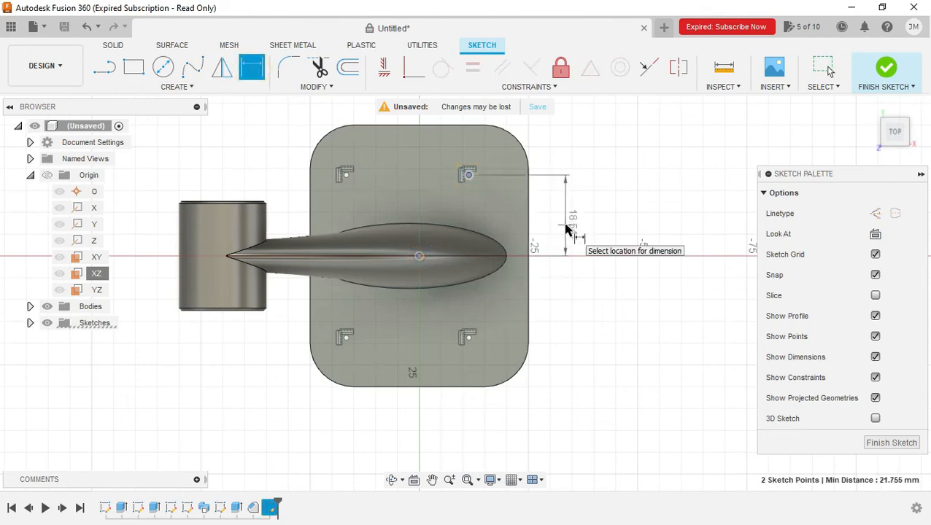
pyautogui.click(566, 229)
pyautogui.write('20')
pyautogui.press('Return')
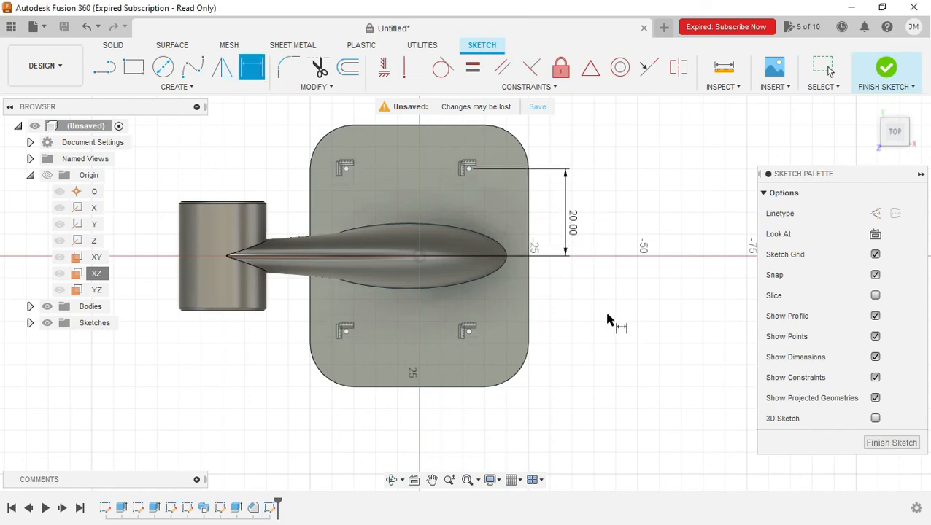
# Dimension the lower-right sketch point 20 mm vertically from the origin
pyautogui.click(470, 258)
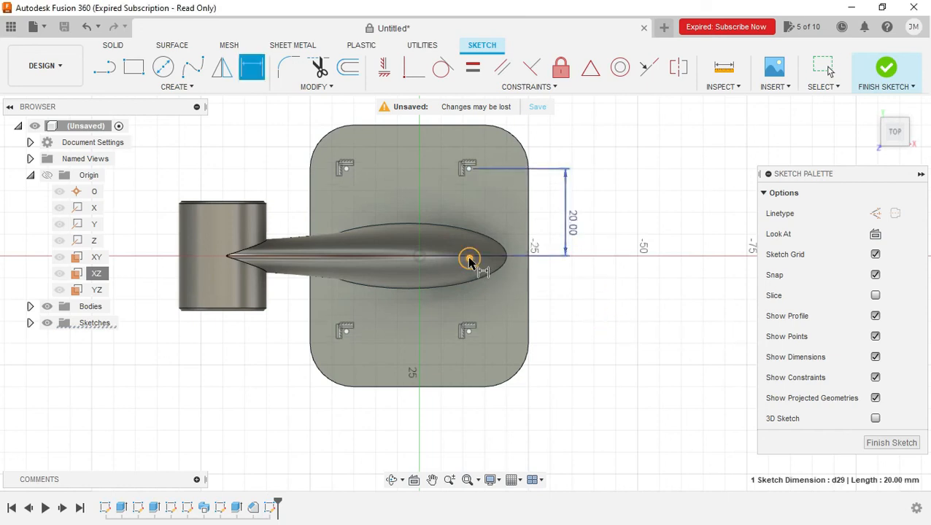
pyautogui.click(419, 256)
pyautogui.click(468, 331)
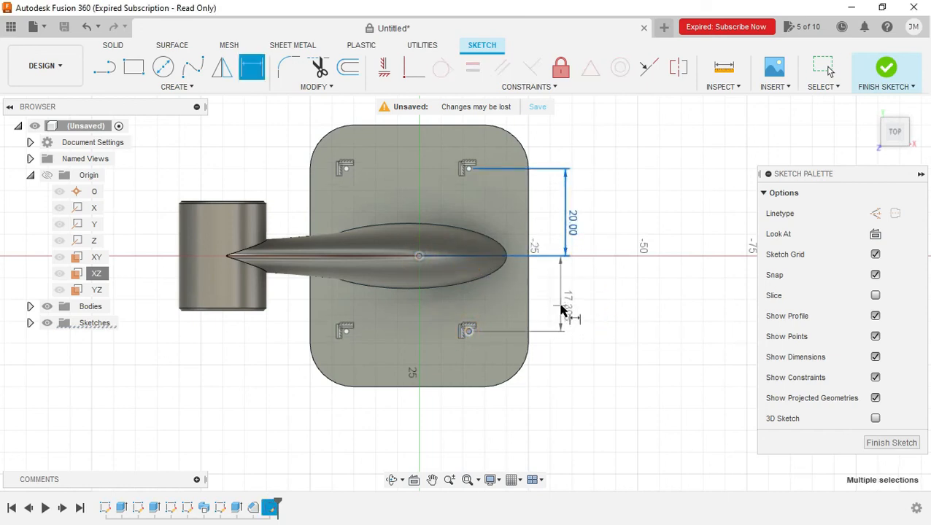
pyautogui.click(562, 310)
pyautogui.write('20')
pyautogui.press('Return')
pyautogui.click(613, 337)
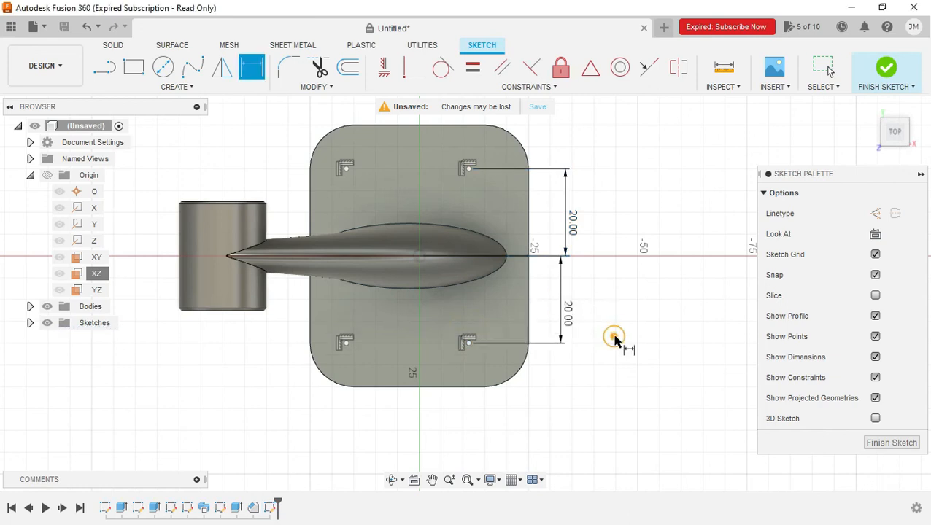
# Check the reference drawing and dimension the horizontal spacing between the two lower sketch points as 30 mm
pyautogui.hotkey('alt', 'Tab')
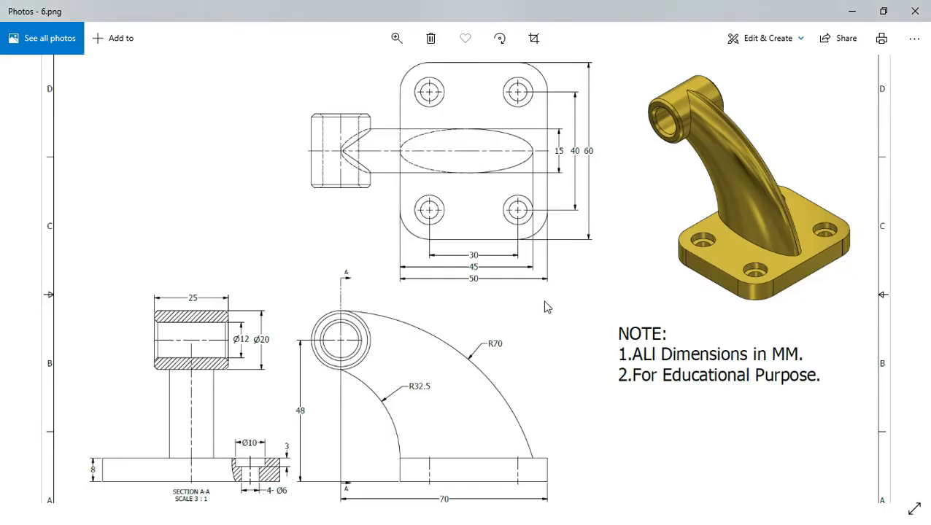
pyautogui.hotkey('alt', 'Tab')
pyautogui.click(468, 342)
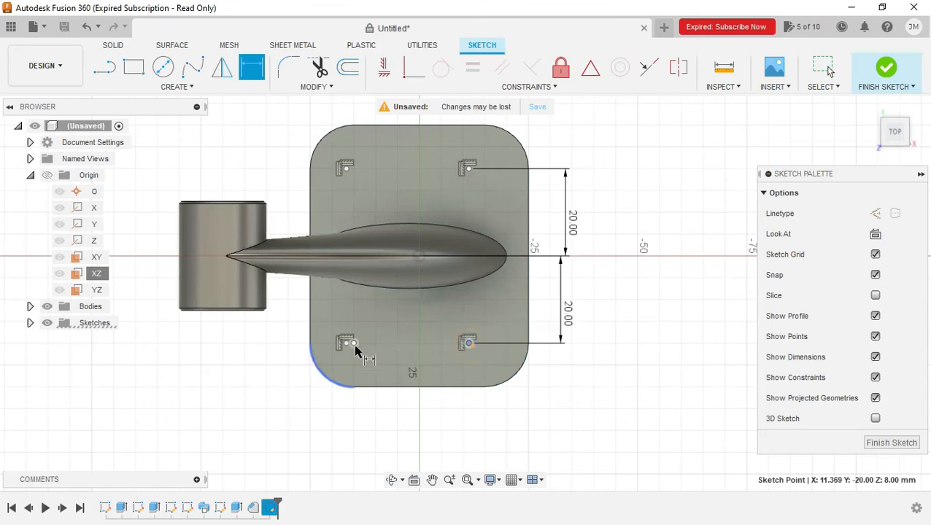
pyautogui.click(353, 344)
pyautogui.click(412, 430)
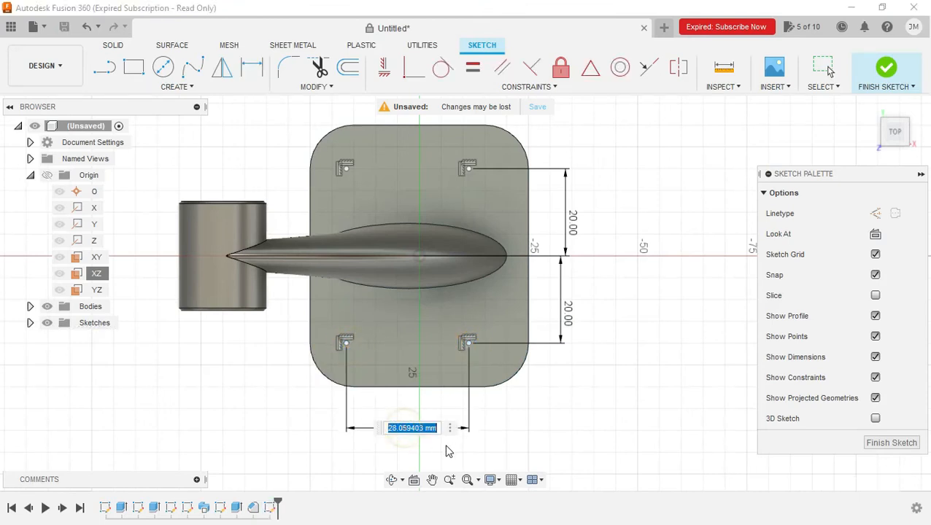
pyautogui.write('30')
pyautogui.press('Return')
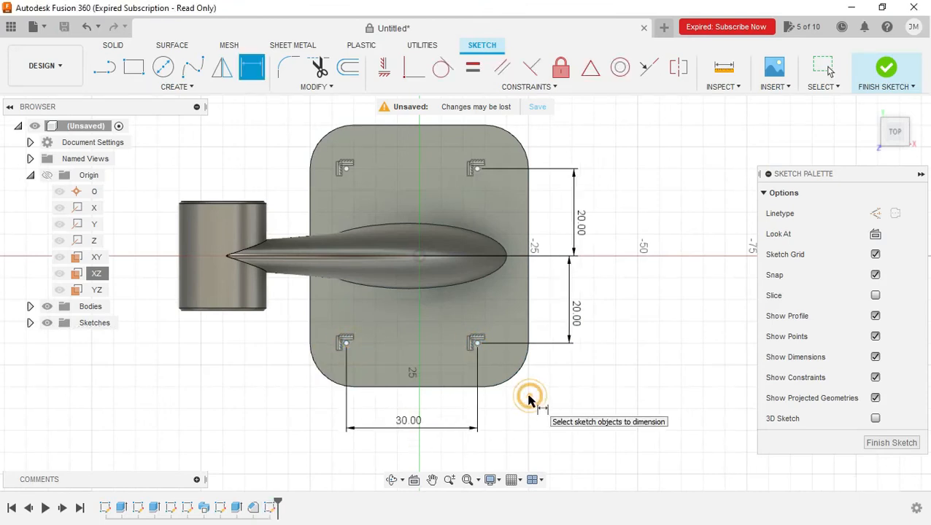
pyautogui.hotkey('alt', 'Tab')
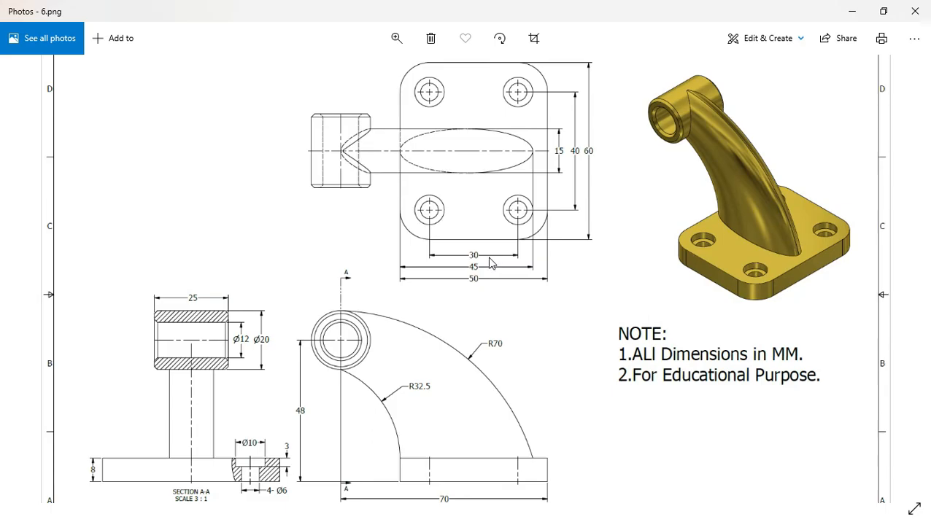
pyautogui.hotkey('alt', 'Tab')
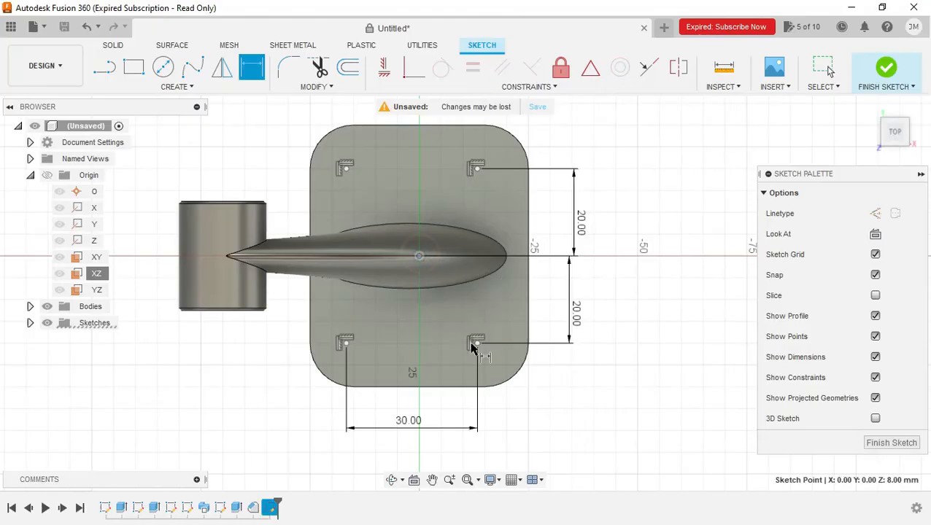
pyautogui.click(477, 342)
pyautogui.click(495, 328)
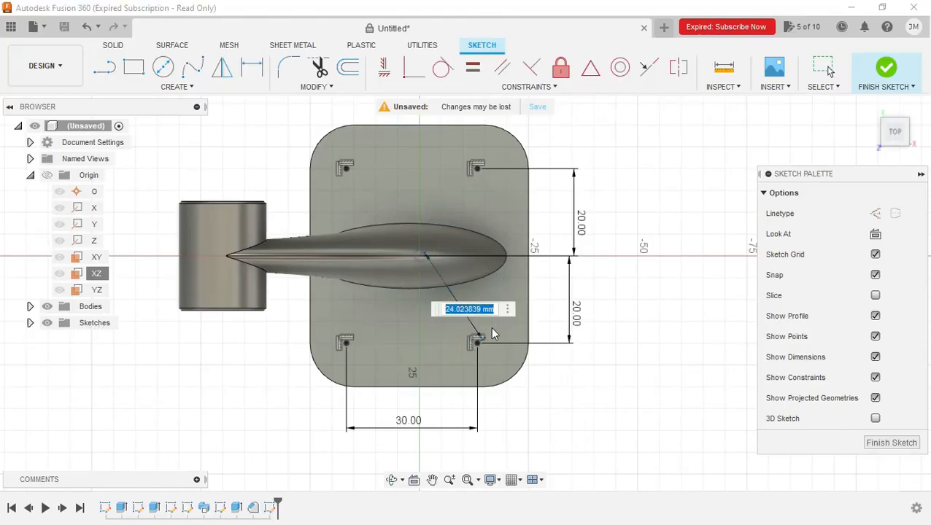
pyautogui.press('Return')
pyautogui.press('Escape')
pyautogui.moveTo(467, 319); pyautogui.dragTo(694, 164)
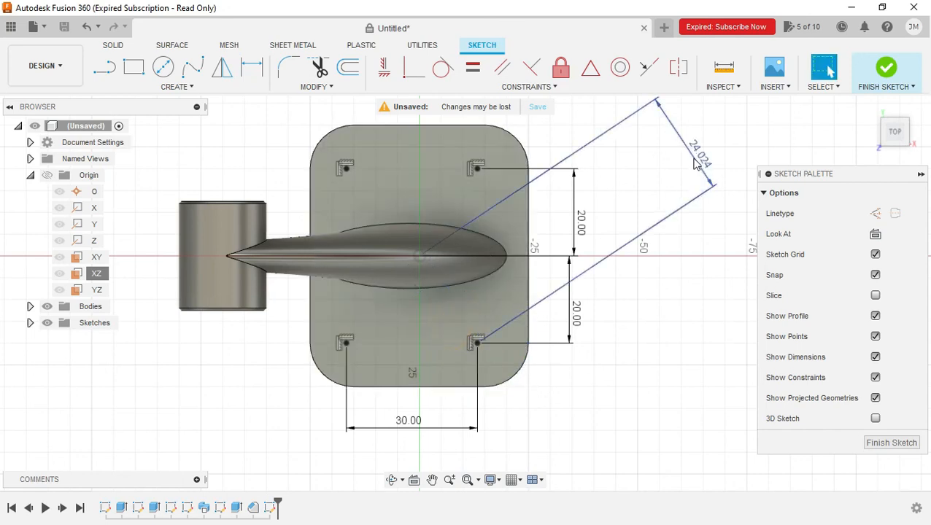
pyautogui.click(693, 164)
pyautogui.press('Delete')
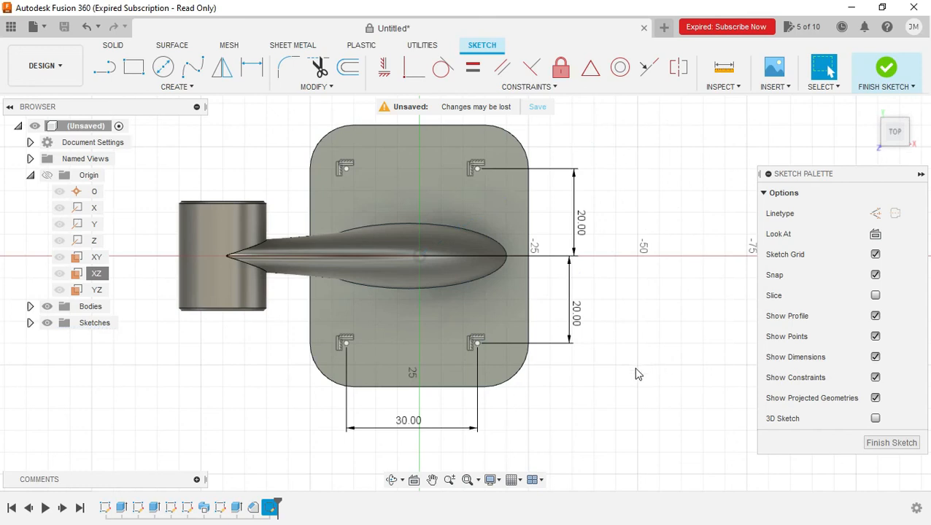
# Dimension the lower-right sketch point 15 mm horizontally from the origin and finish the sketch
pyautogui.click(252, 67)
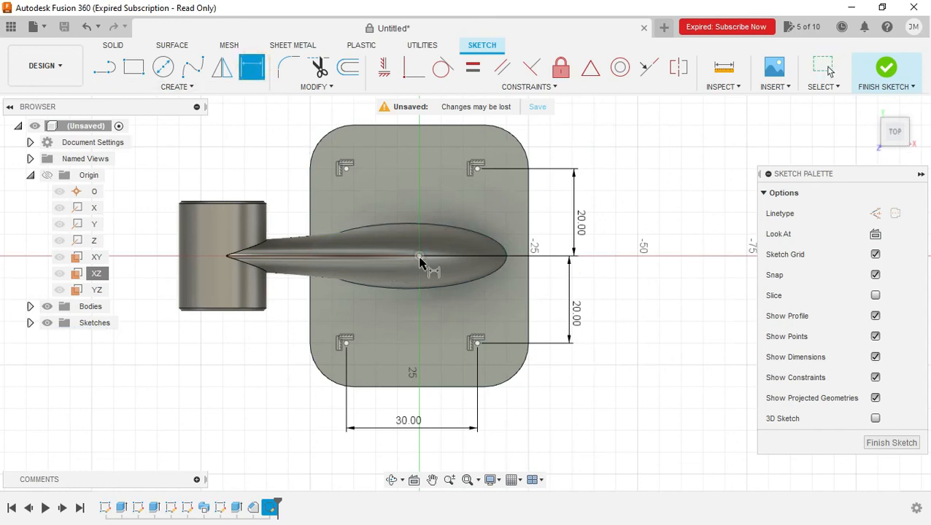
pyautogui.click(418, 256)
pyautogui.click(475, 342)
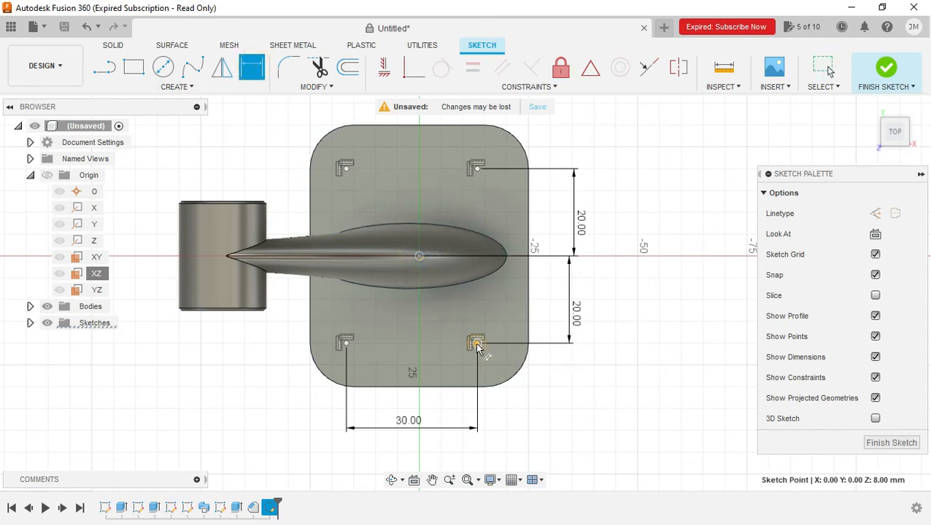
pyautogui.click(436, 407)
pyautogui.write('15')
pyautogui.press('Return')
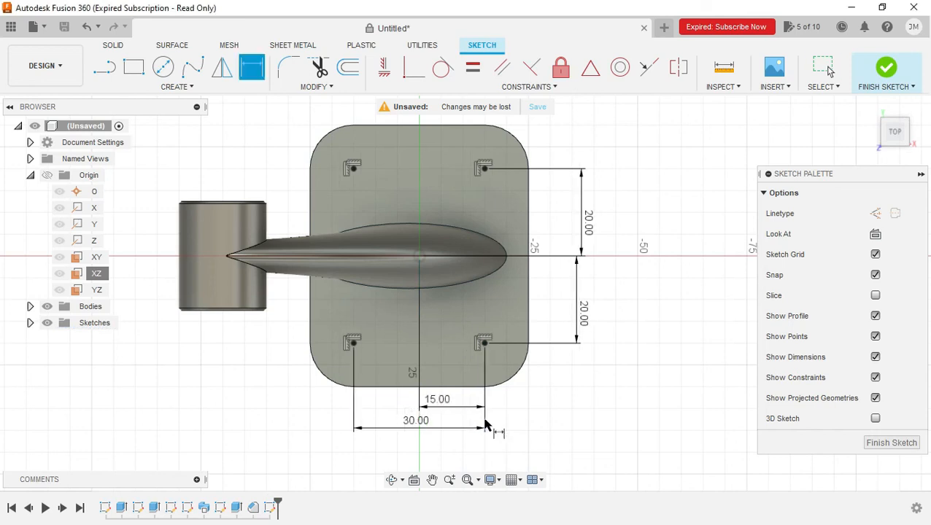
pyautogui.click(553, 413)
pyautogui.click(892, 442)
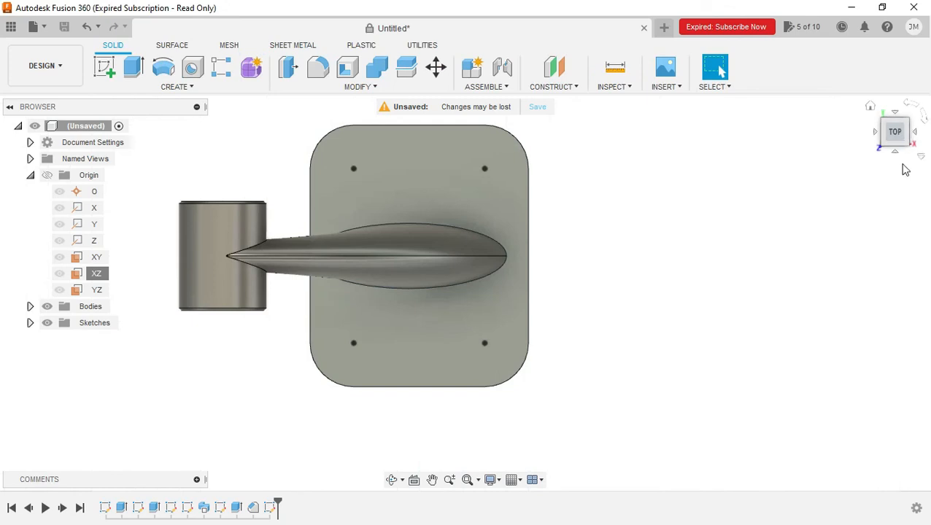
# Start a Hole feature with multiple-point placement on the base plate's four sketch points
pyautogui.moveTo(895, 135); pyautogui.dragTo(884, 164)
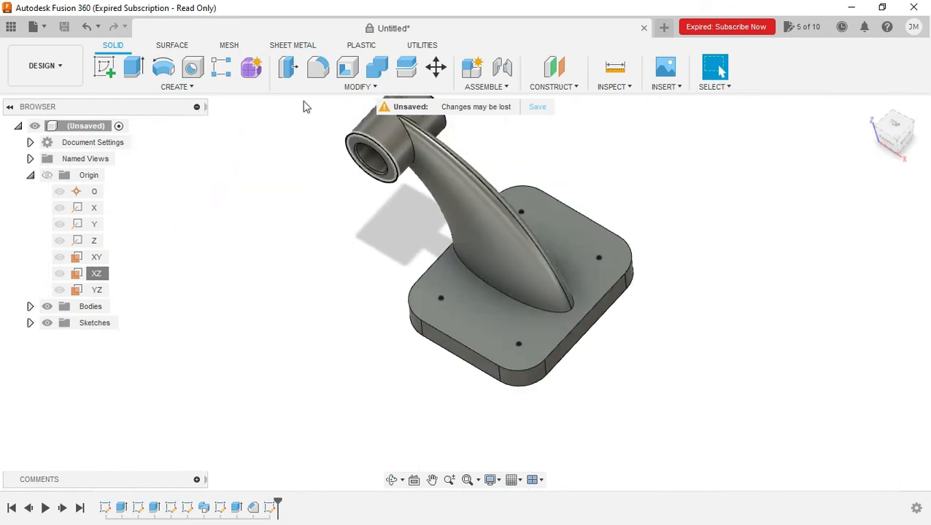
pyautogui.click(192, 67)
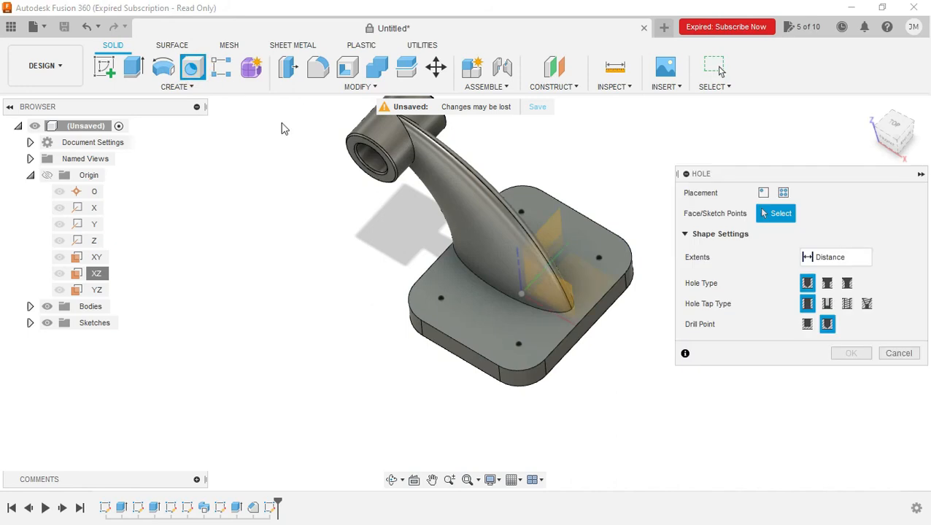
pyautogui.click(784, 193)
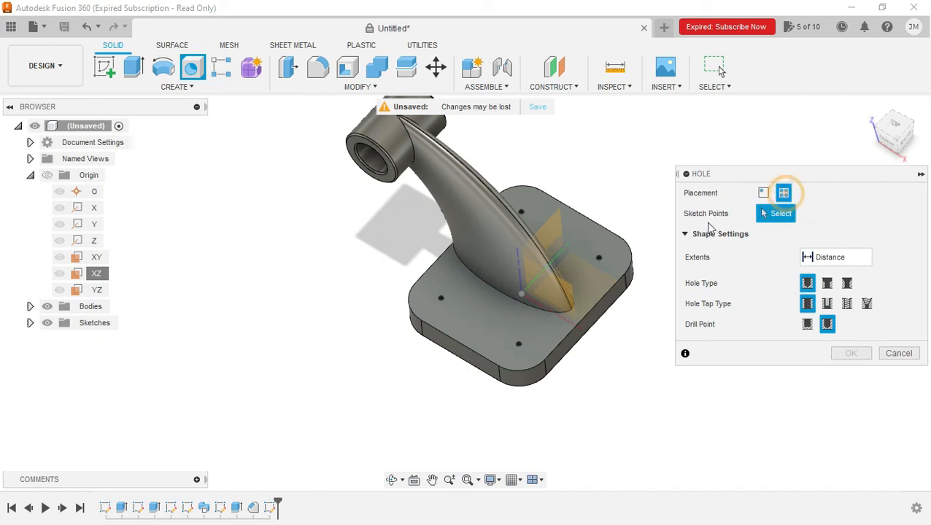
pyautogui.click(522, 212)
pyautogui.click(598, 257)
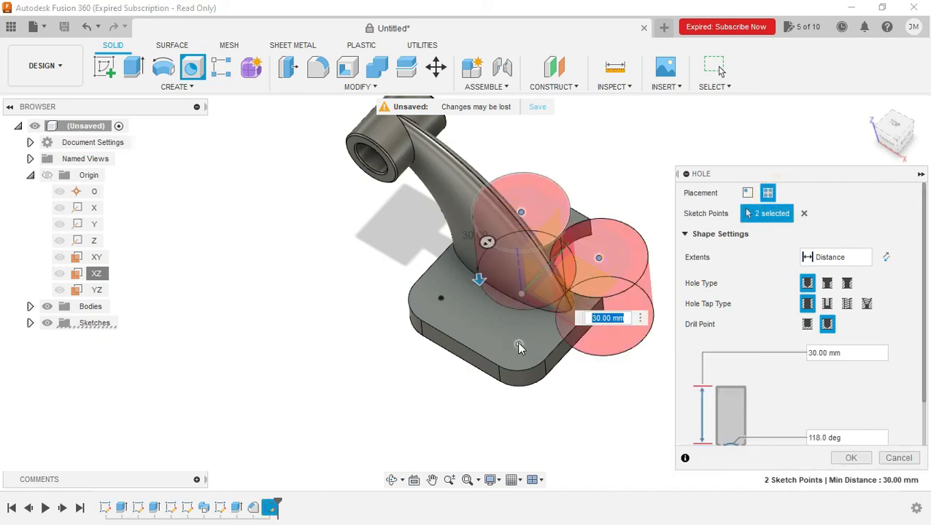
pyautogui.click(518, 344)
pyautogui.click(441, 299)
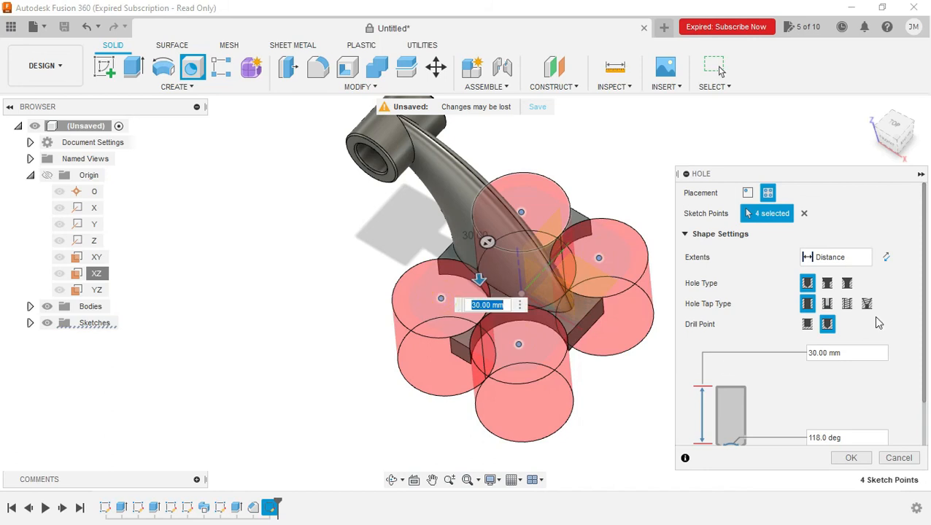
# Set the hole type to counterbore and check the mounting-hole dimensions in the reference drawing's section view
pyautogui.click(830, 288)
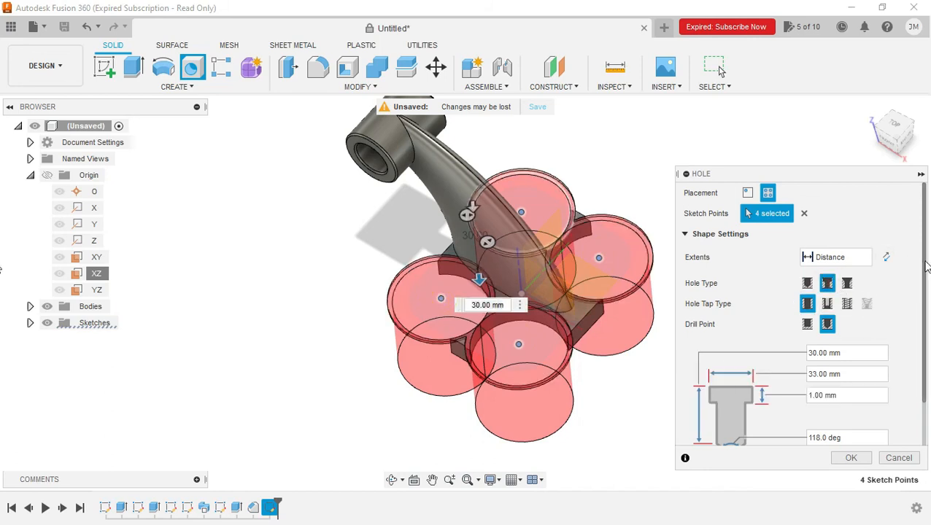
pyautogui.scroll(-1, 925, 266)
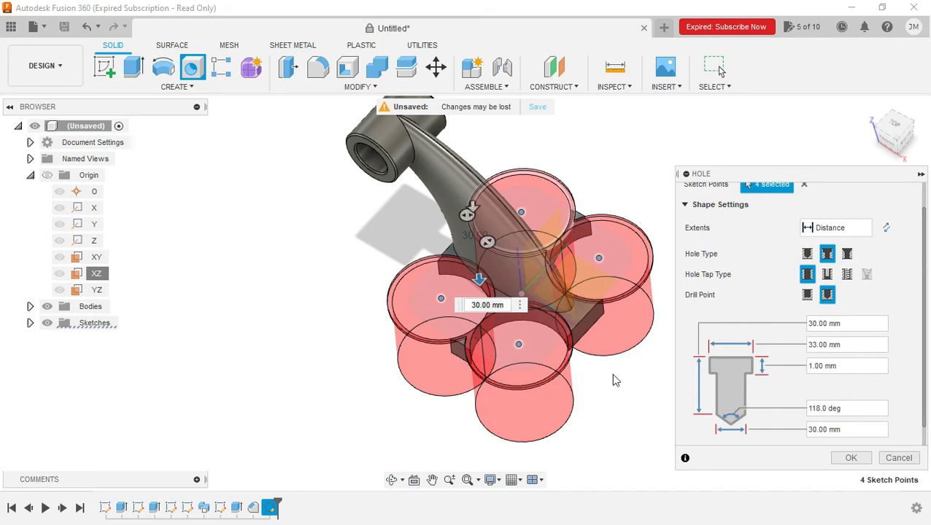
pyautogui.click(843, 345)
pyautogui.hotkey('alt', 'Tab')
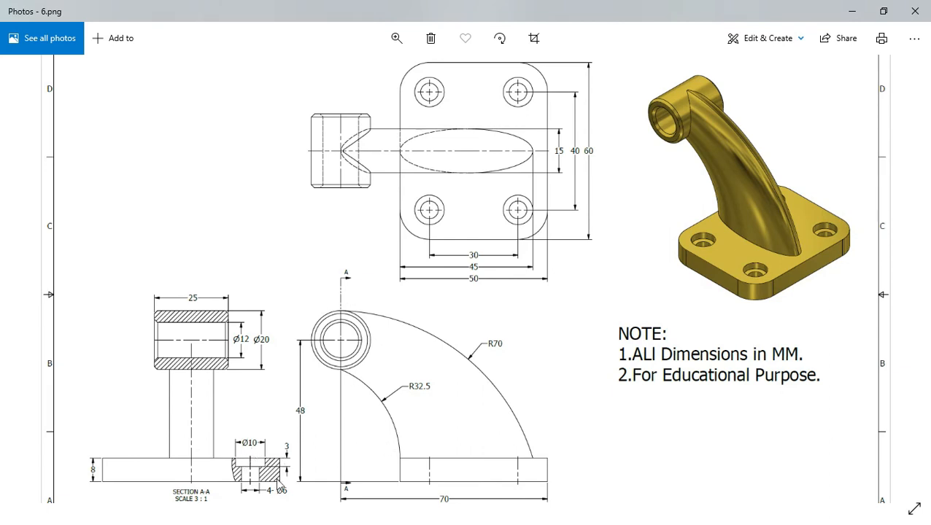
pyautogui.hotkey('alt', 'Tab')
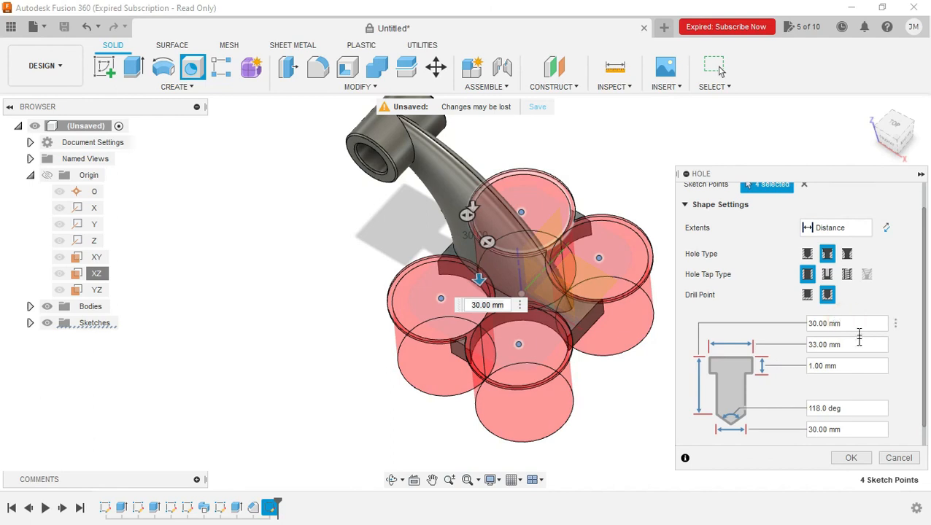
# Create the four holes with a 10 mm counterbore diameter, 3 mm counterbore depth and 6 mm hole diameter
pyautogui.moveTo(852, 345); pyautogui.dragTo(798, 345)
pyautogui.write('10')
pyautogui.moveTo(852, 364); pyautogui.dragTo(802, 372)
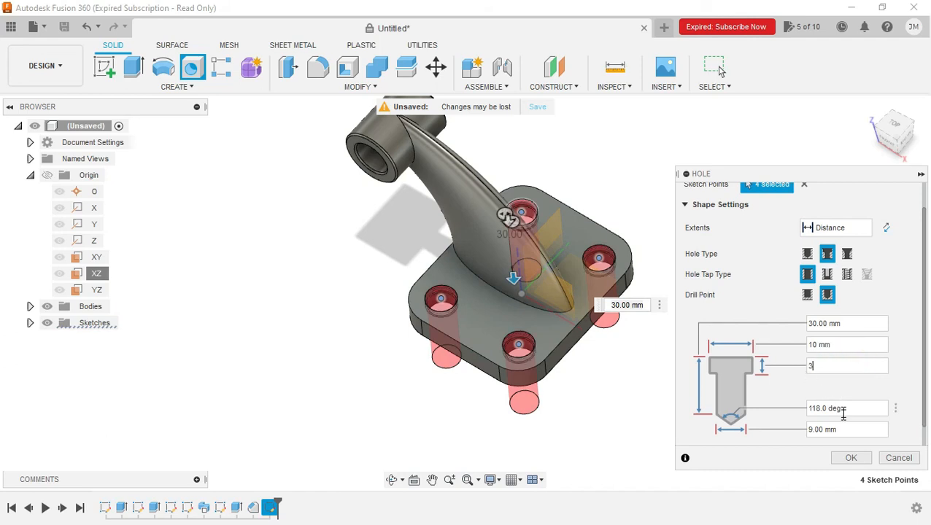
pyautogui.moveTo(839, 429); pyautogui.dragTo(785, 432)
pyautogui.write('6')
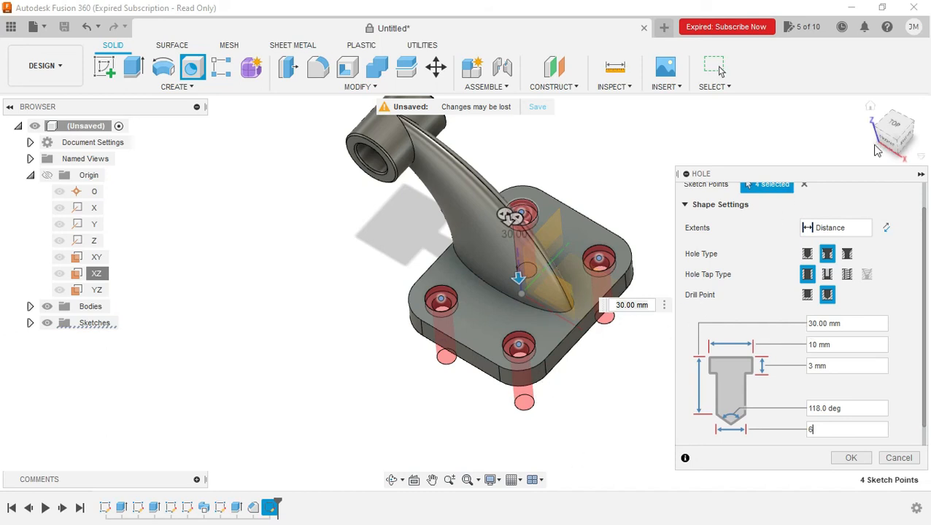
pyautogui.moveTo(901, 109); pyautogui.dragTo(900, 107)
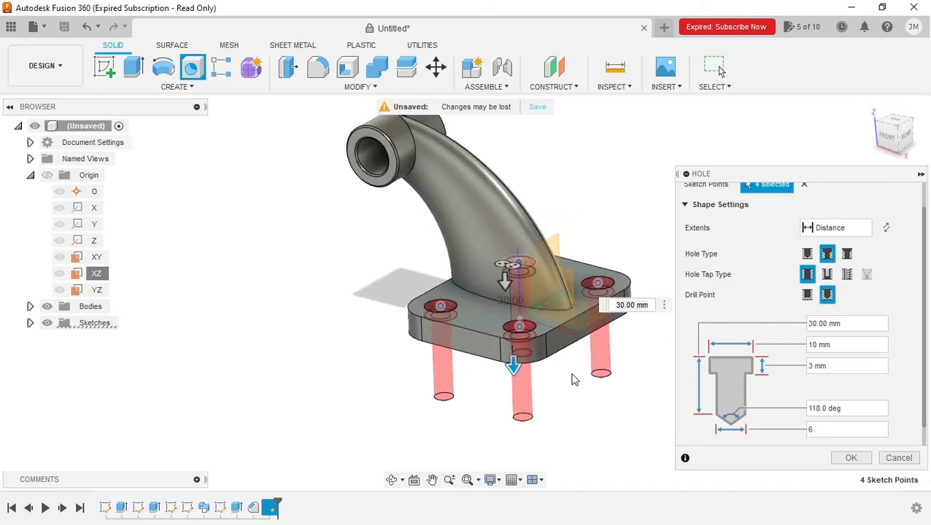
pyautogui.click(850, 458)
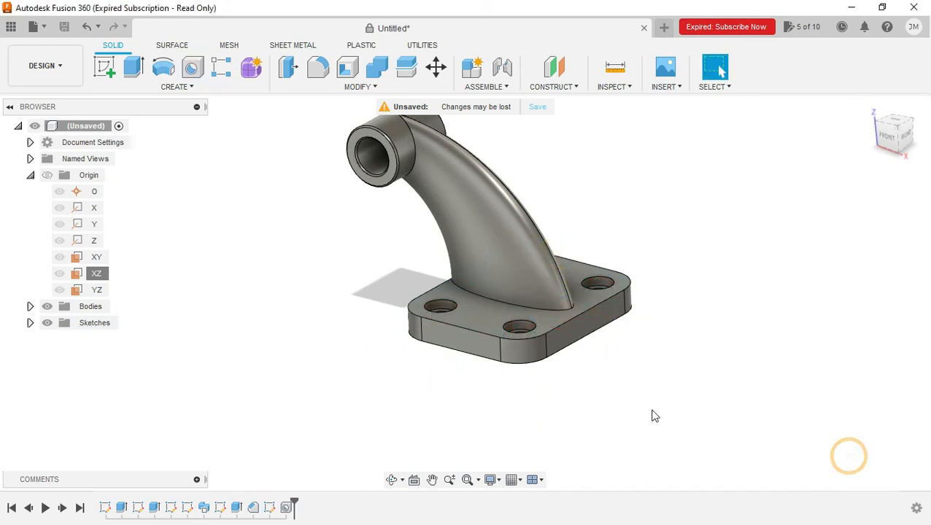
# Examine the bracket's counterbored base plate, curved rib and cylindrical boss from several angles
pyautogui.click(637, 390)
pyautogui.moveTo(892, 131); pyautogui.dragTo(886, 137)
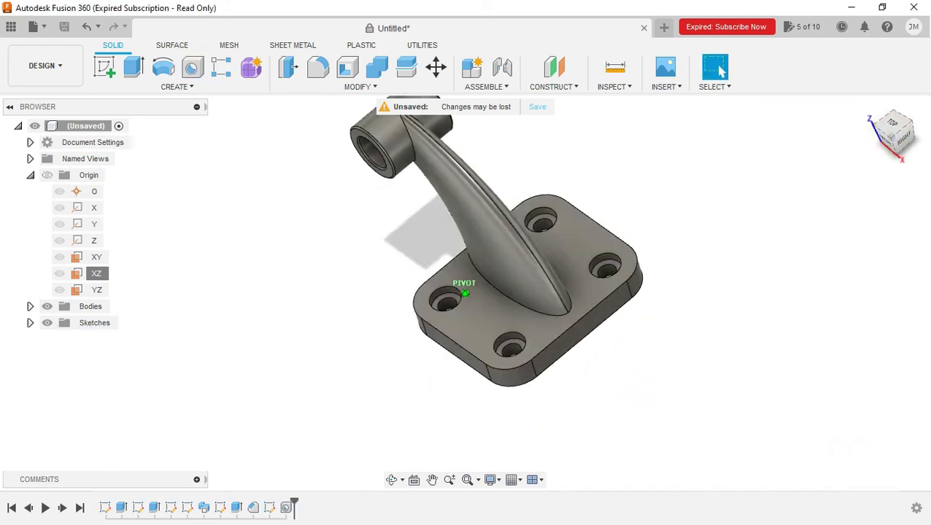
pyautogui.click(888, 135)
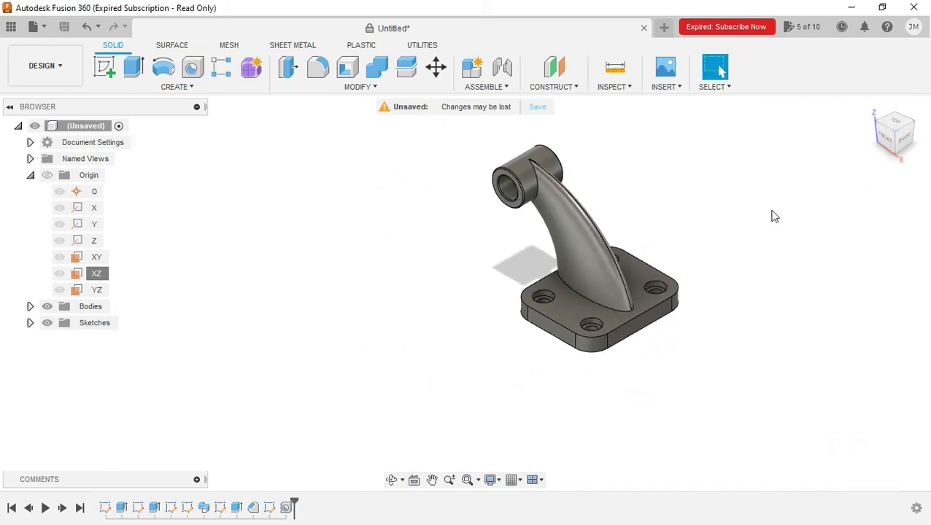
pyautogui.scroll(5, 772, 214)
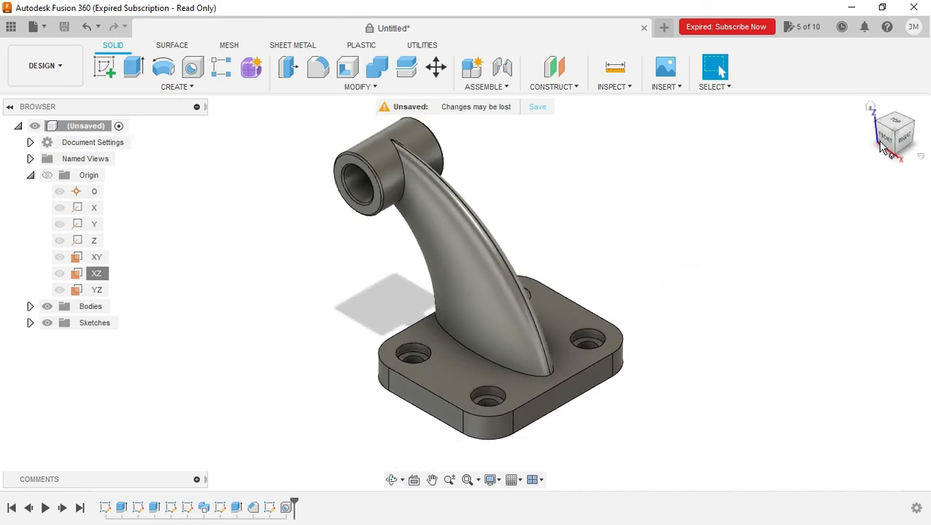
pyautogui.moveTo(886, 141)
pyautogui.mouseDown()
pyautogui.moveTo(917, 129)
pyautogui.moveTo(912, 156)
pyautogui.moveTo(889, 117)
pyautogui.moveTo(857, 135)
pyautogui.moveTo(825, 129)
pyautogui.moveTo(844, 164)
pyautogui.mouseUp()
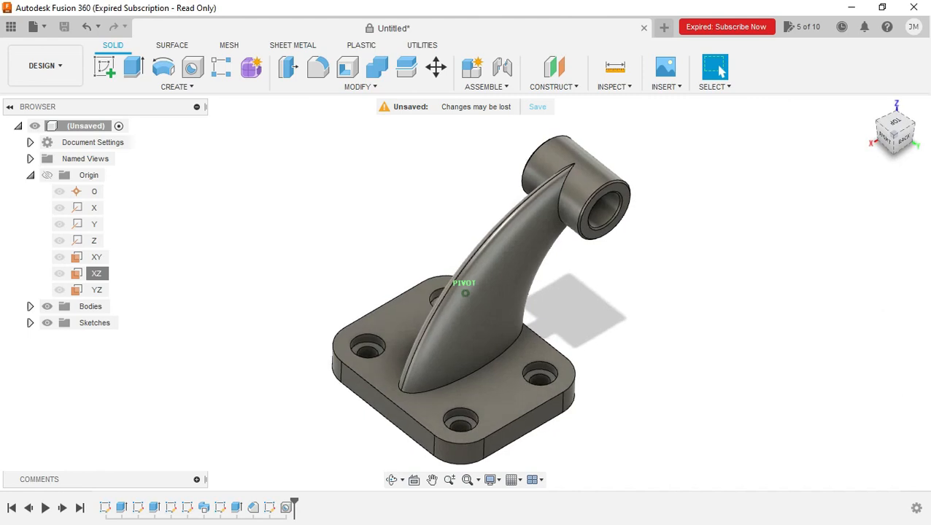
pyautogui.moveTo(845, 163); pyautogui.dragTo(844, 158)
pyautogui.moveTo(891, 136); pyautogui.dragTo(892, 141)
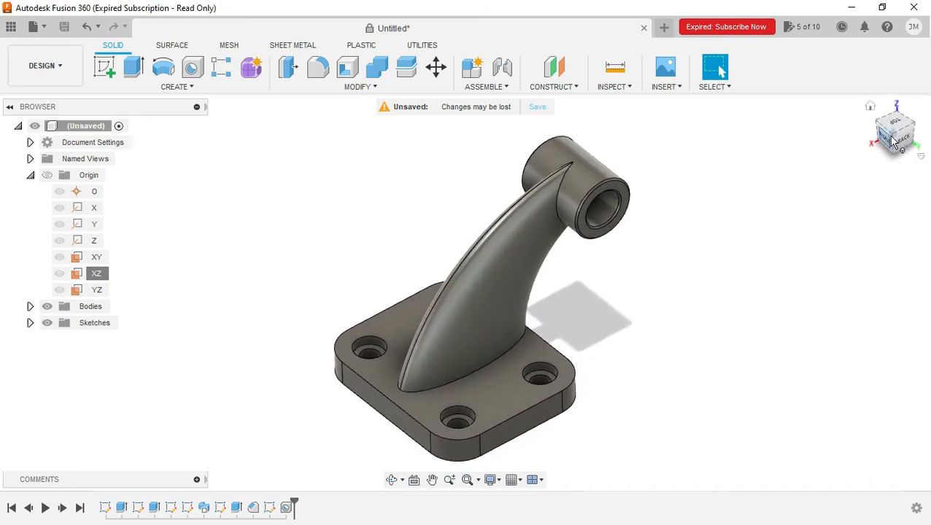